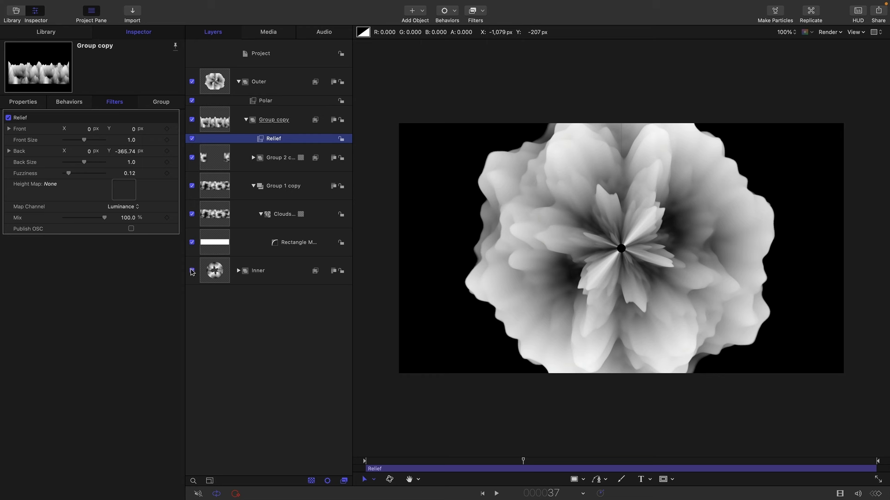
- Add a circle mask with a radius of about 465, centred on the flower, to the Outer group
left_click(221, 85)
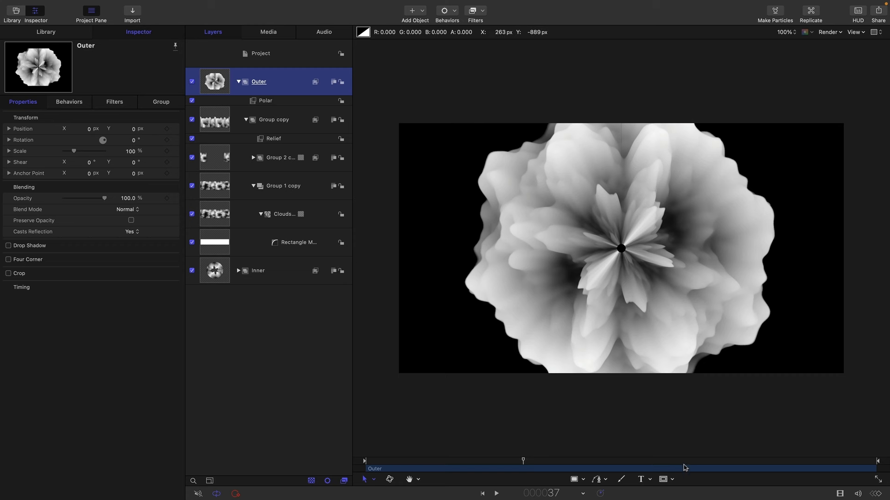
left_click(672, 480)
left_click(681, 422)
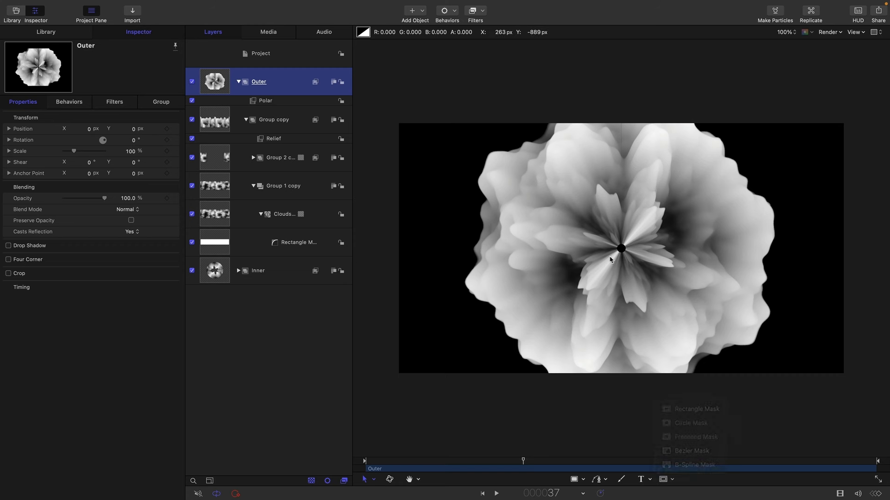
left_click_drag(621, 249, 730, 397)
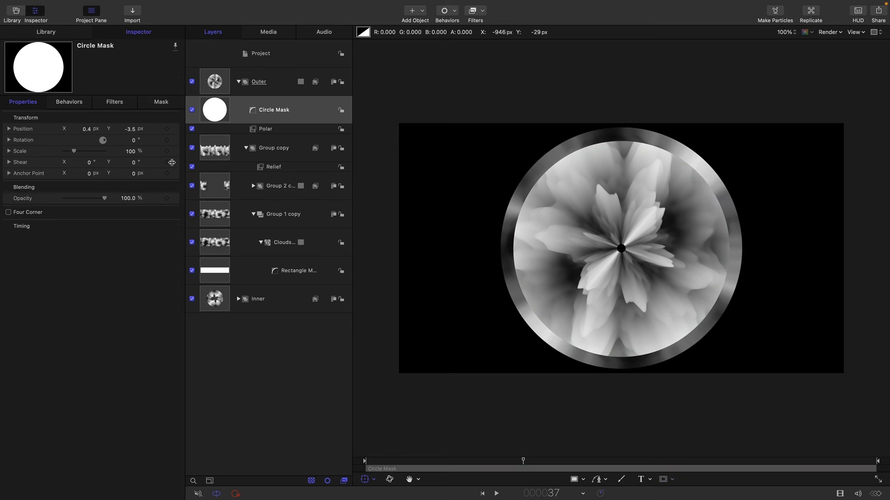
- Invert the Outer group's circle mask and set its feather to about 78
left_click(163, 103)
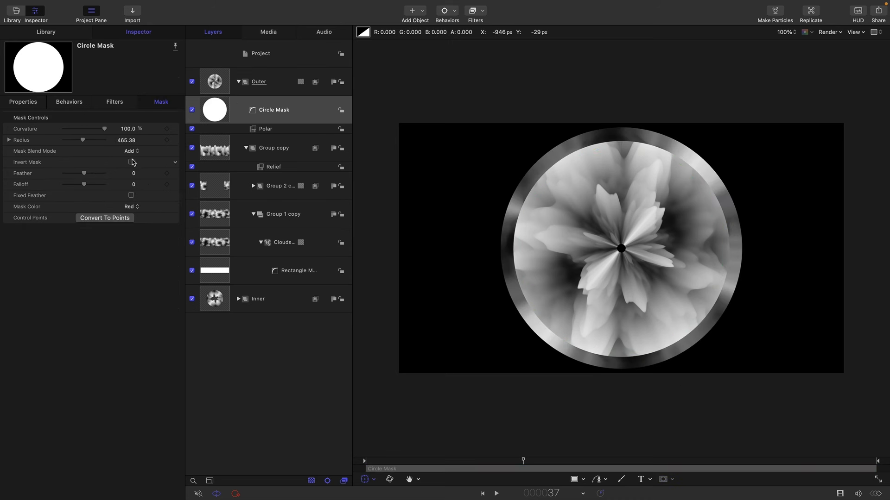
left_click(131, 162)
left_click_drag(133, 175, 153, 175)
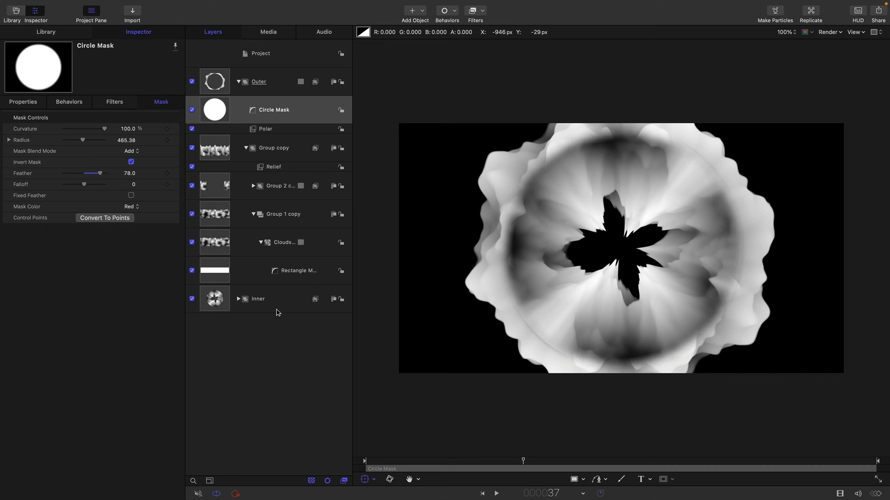
- Set the horizontal and vertical scale of the Inner group's Clouds generator to 16, and play back the animation to check it
left_click(239, 299)
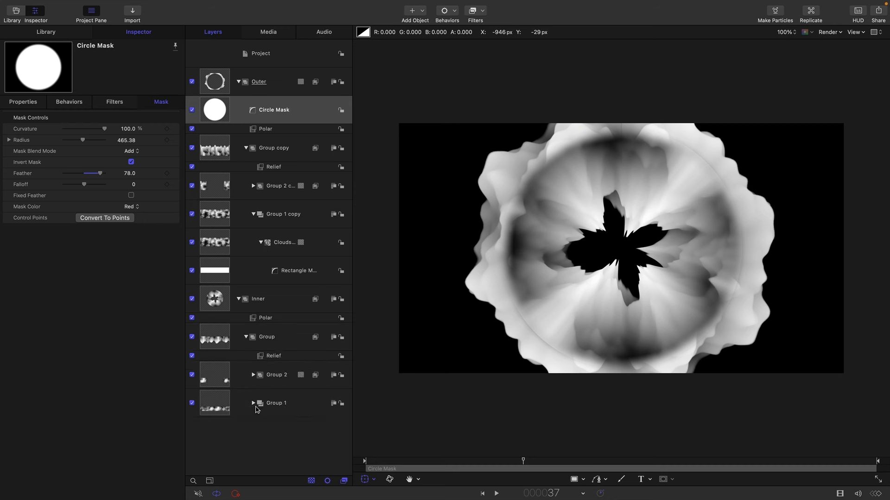
left_click(253, 403)
left_click(278, 432)
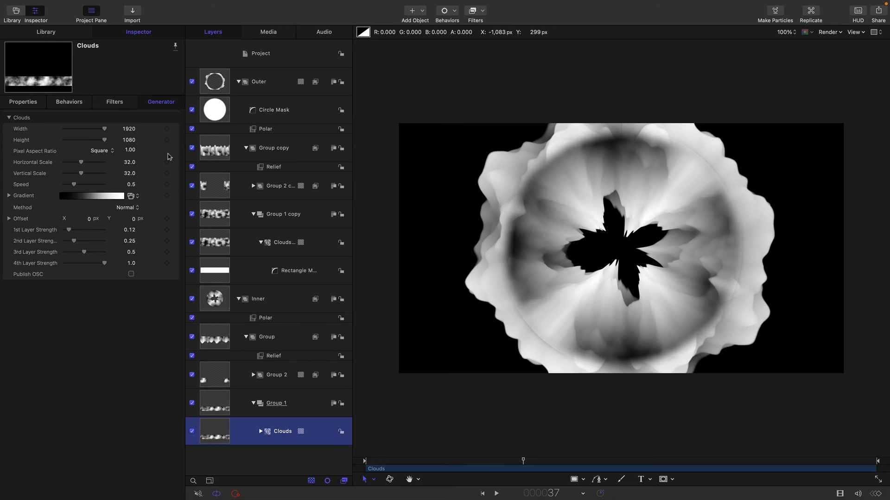
left_click(130, 162)
type("16")
key("Tab")
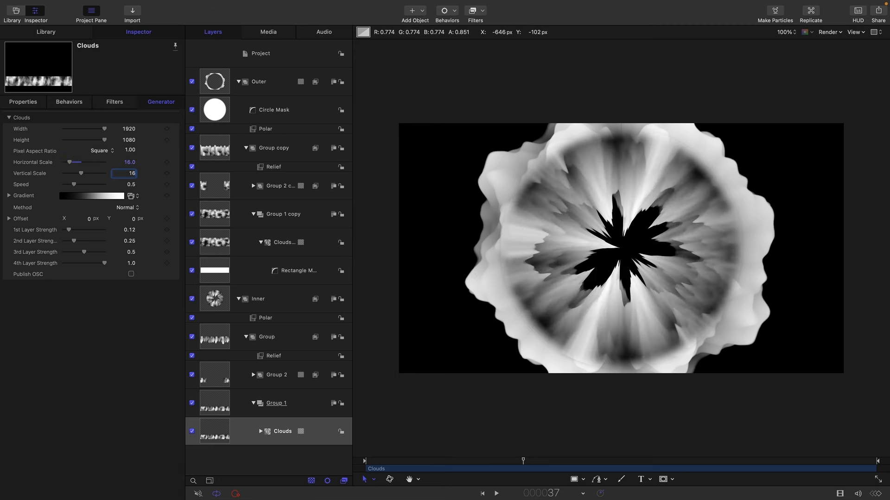
key("Return")
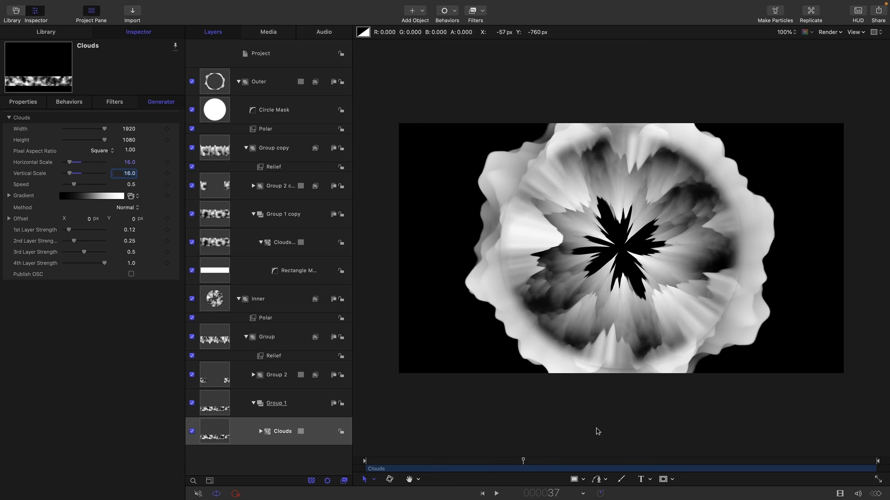
left_click_drag(512, 460, 426, 464)
key("space")
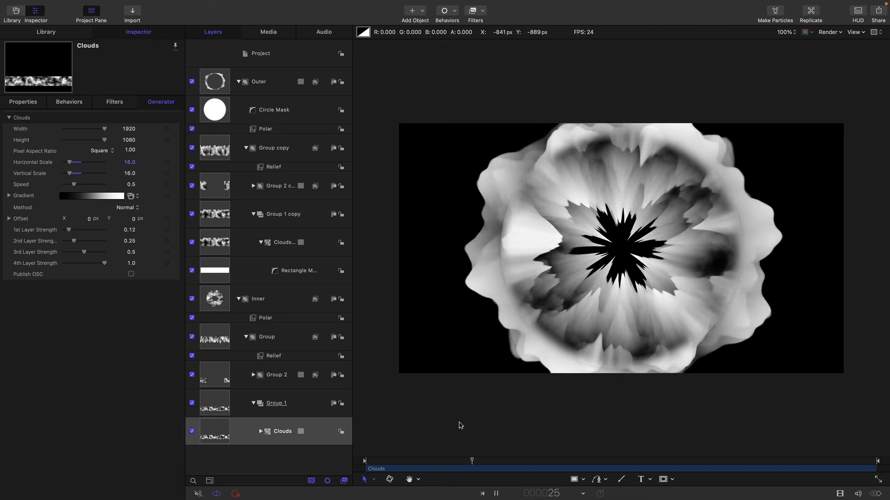
key("space")
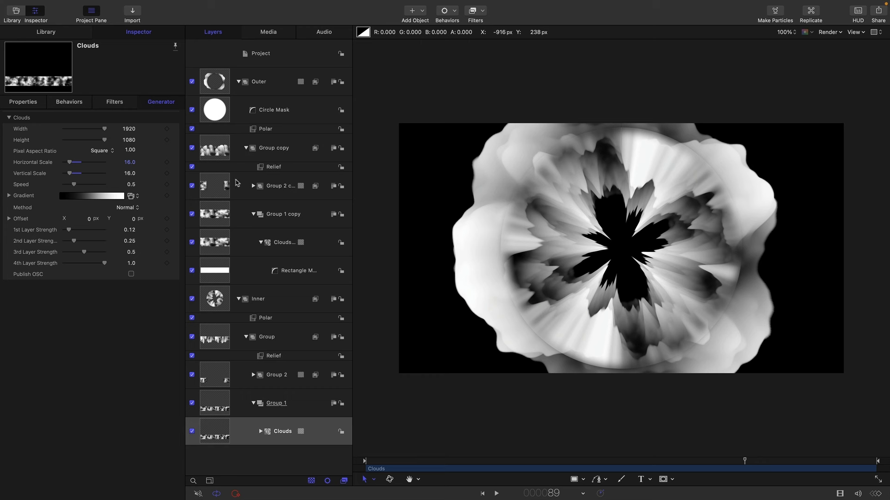
- Reduce the horizontal scale of the Clouds copy generator in the Outer group
left_click(238, 300)
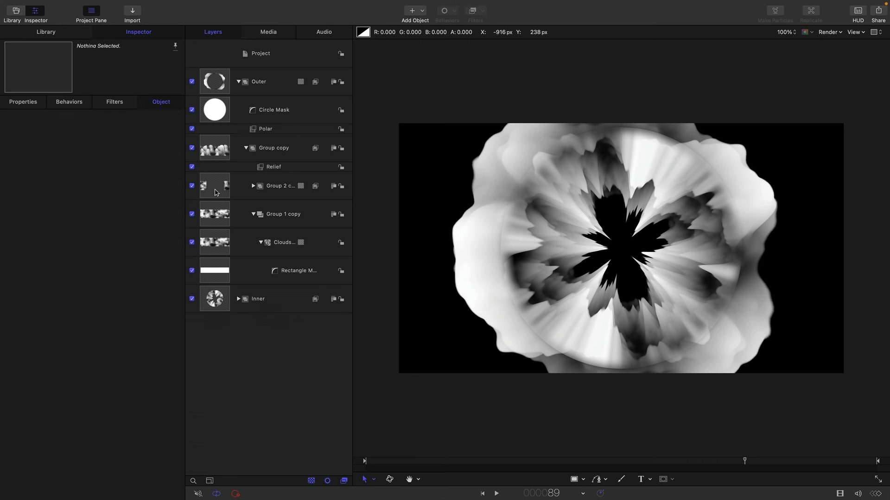
left_click(212, 244)
left_click(129, 162)
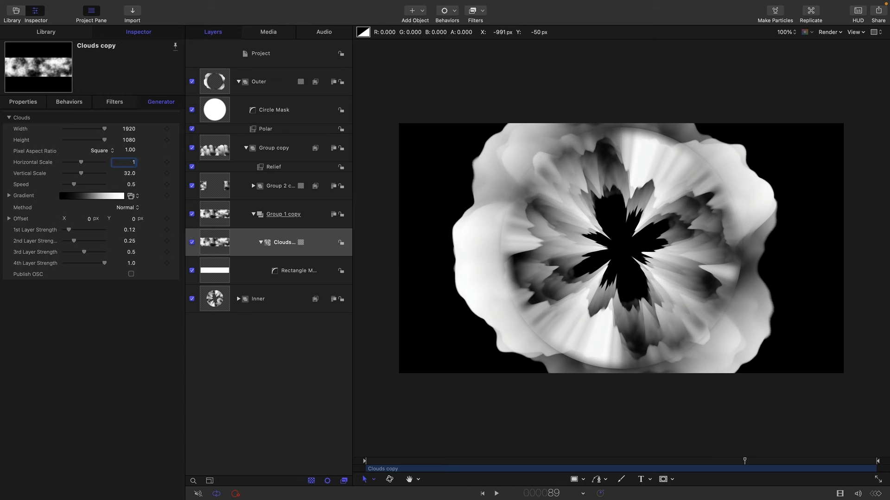
type("1")
key("Return")
- Create a new group and move the collapsed Outer and Inner groups into it
left_click(239, 81)
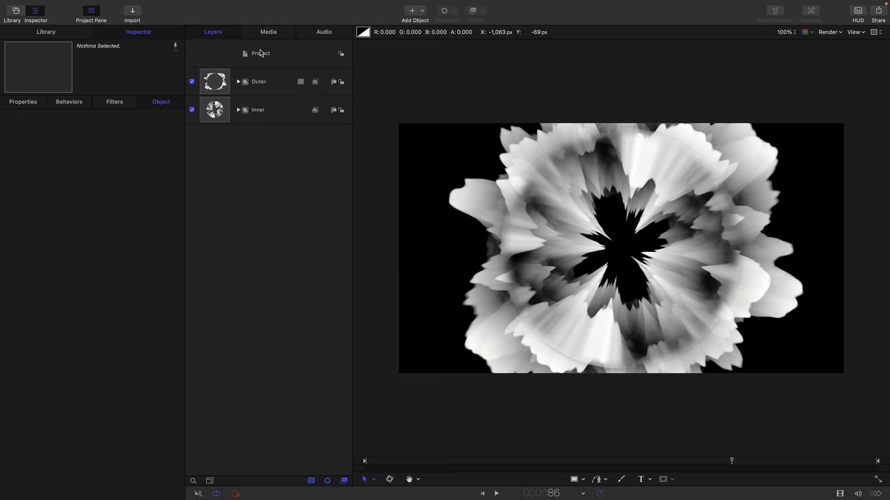
left_click(128, 5)
left_click(134, 17)
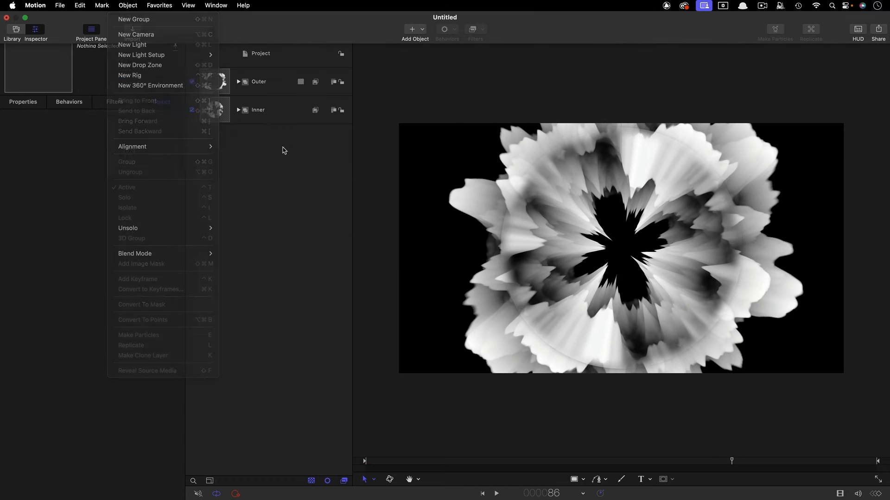
left_click_drag(275, 215, 284, 82)
left_click(276, 214)
- Add a Color Solid generator in its own group beneath the flower group and make it black
left_click(43, 32)
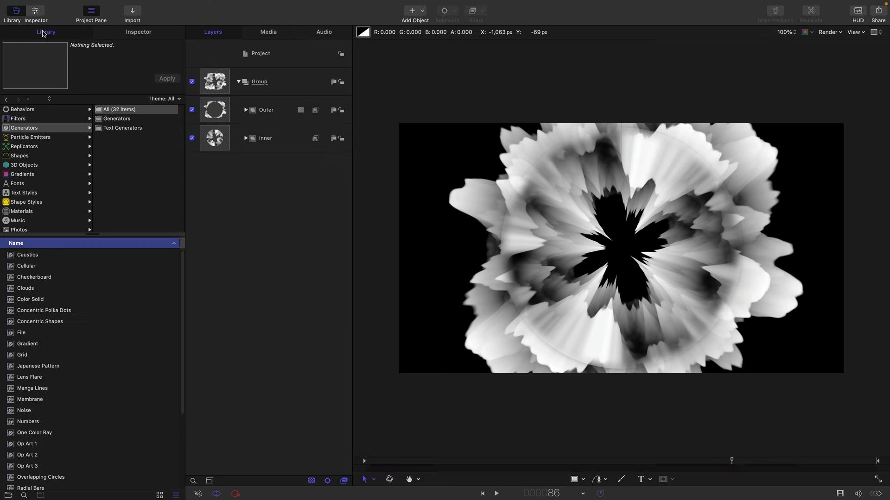
left_click_drag(12, 300, 206, 150)
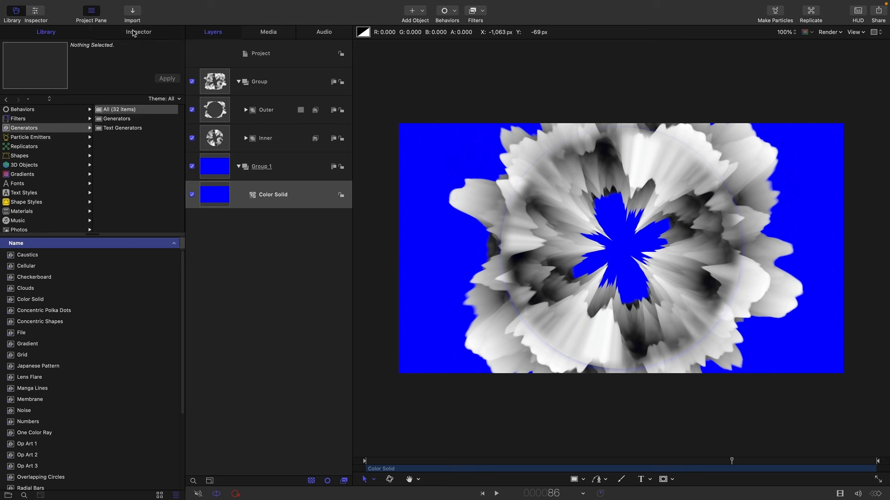
left_click(133, 33)
left_click(126, 163)
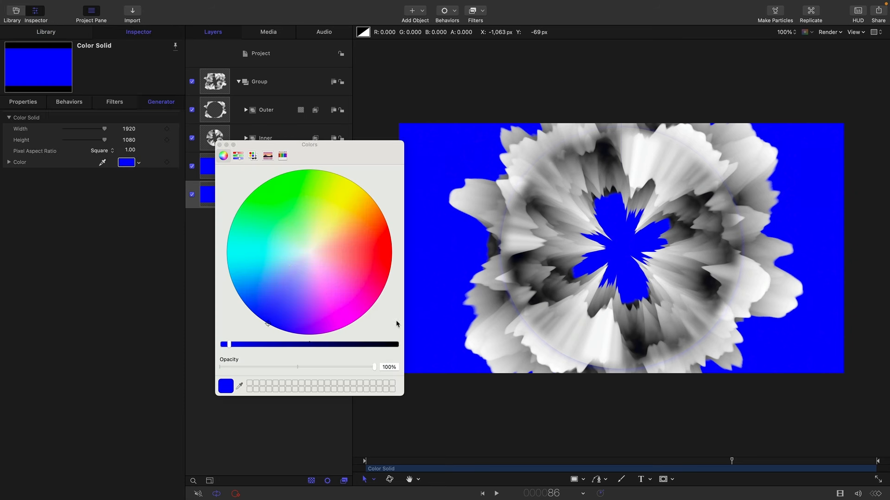
left_click(394, 346)
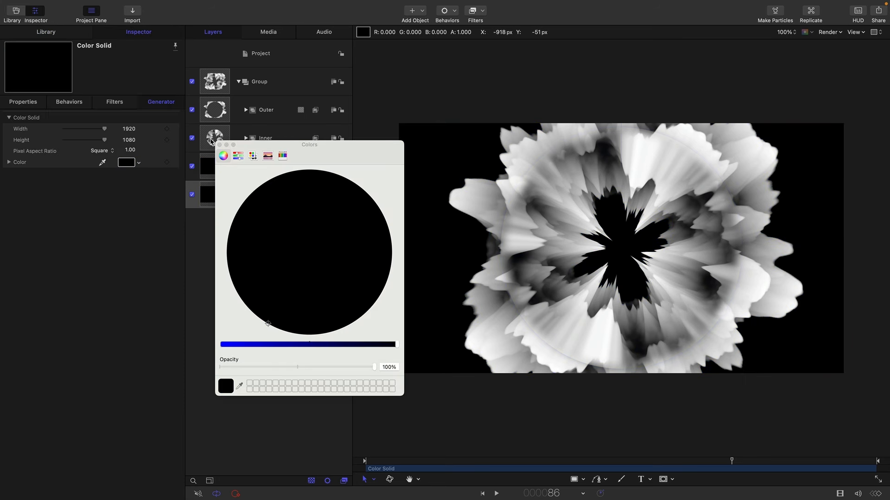
- Rename the group containing Outer and Inner to Main
left_click(293, 84)
double_click(260, 82)
type("M")
key("Return")
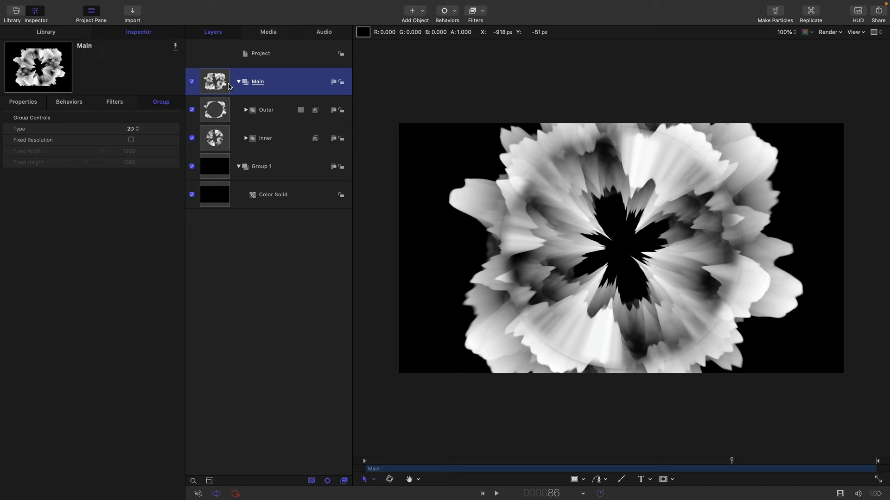
- Apply the Overdrive glow filter to the Main group
mouse_move(360, 3)
left_click(481, 30)
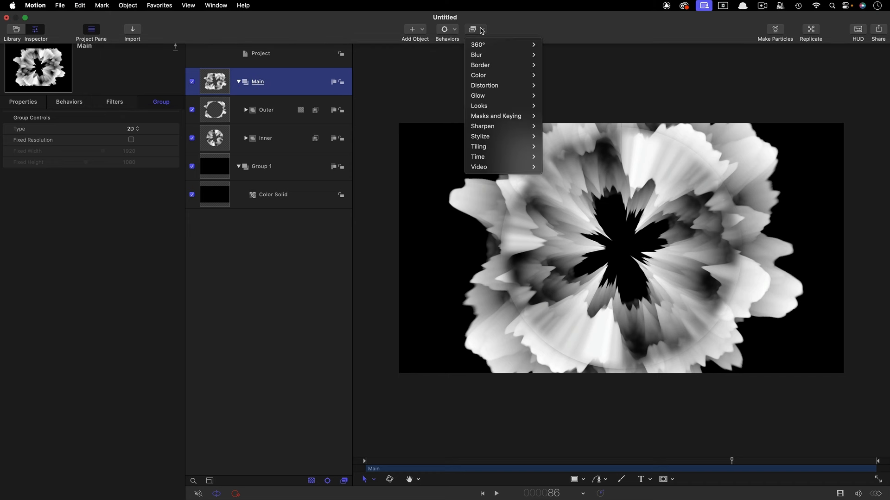
mouse_move(487, 96)
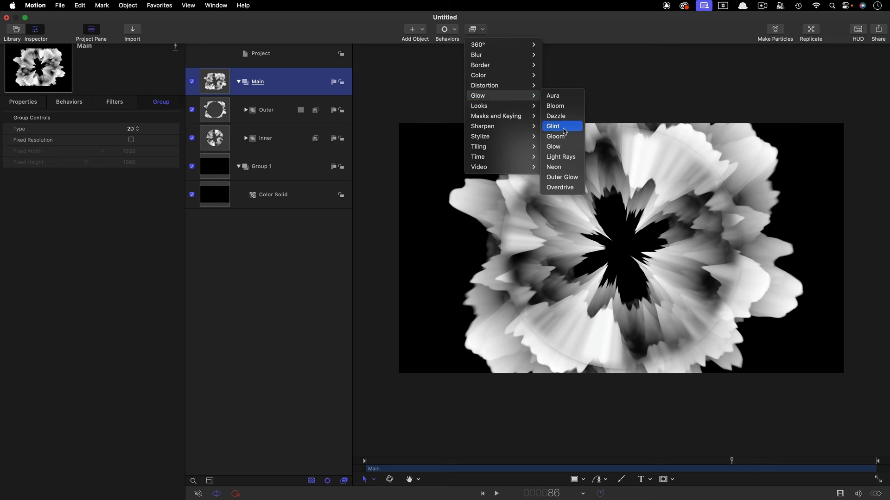
left_click(567, 191)
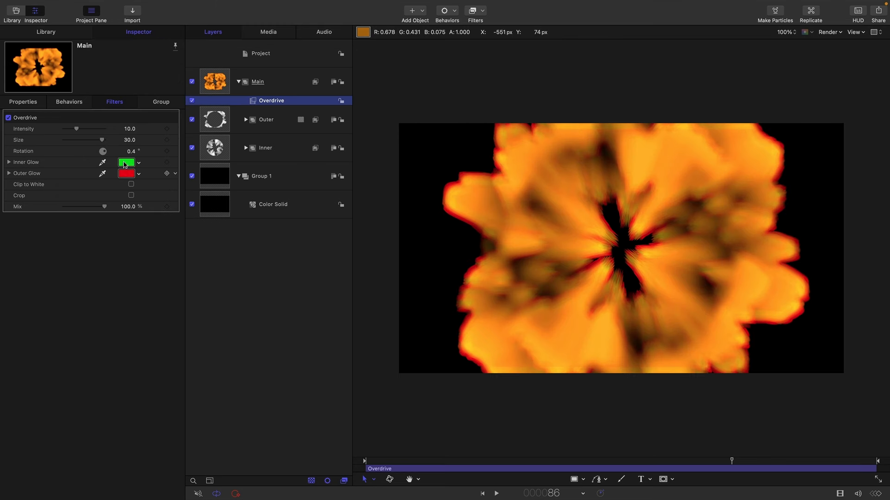
- Set the Overdrive filter's size to 1 and its rotation to 0°
left_click(130, 141)
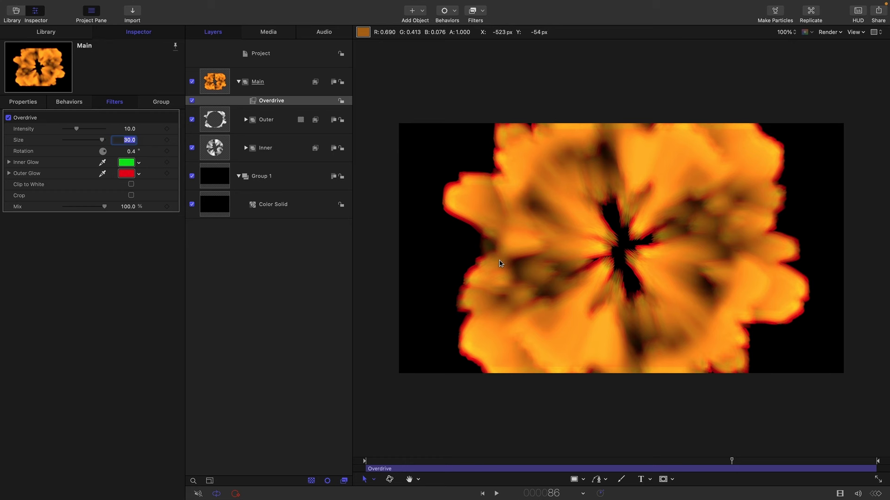
type("1")
key("Return")
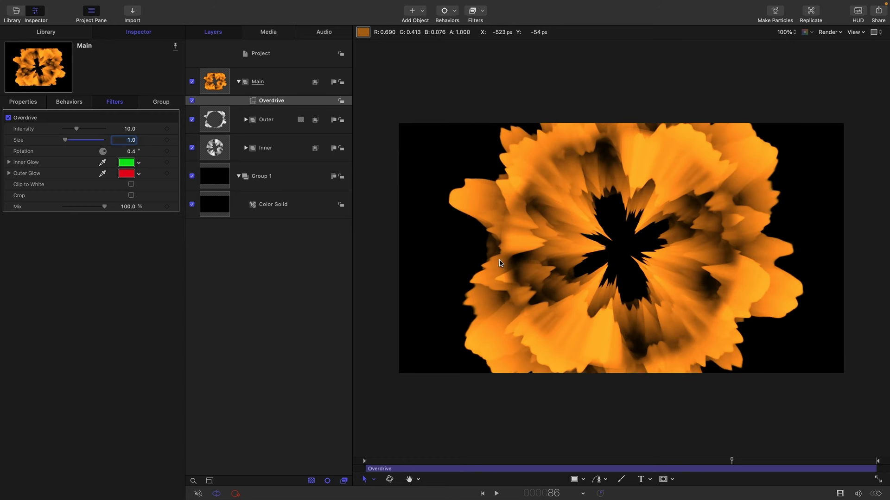
key("Tab")
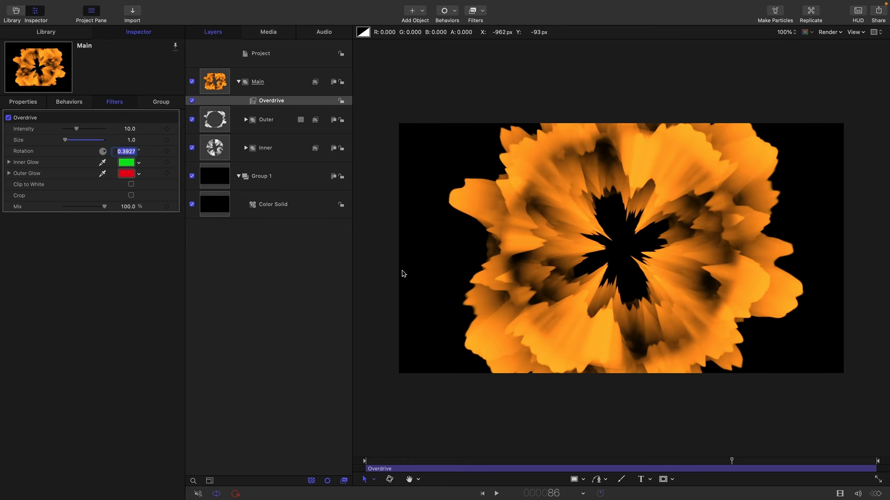
type("0")
key("Return")
- Change the Overdrive inner glow from green to a darker yellow while the animation plays back
key("space")
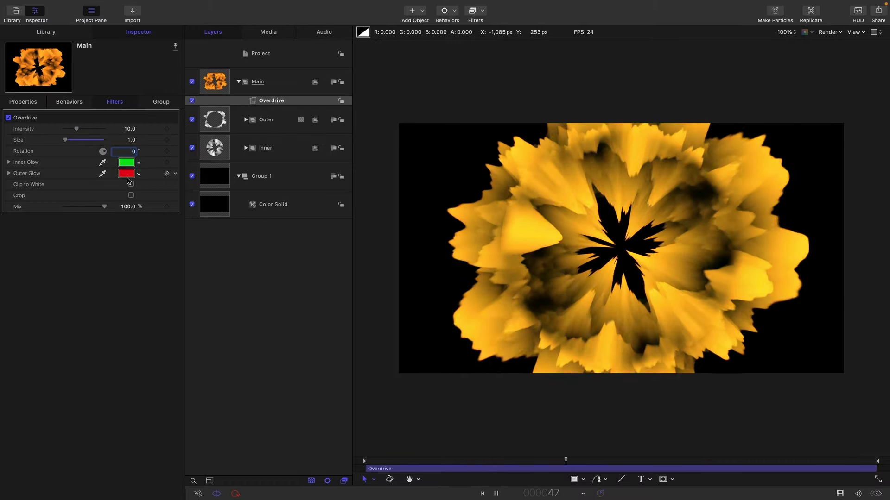
left_click(126, 162)
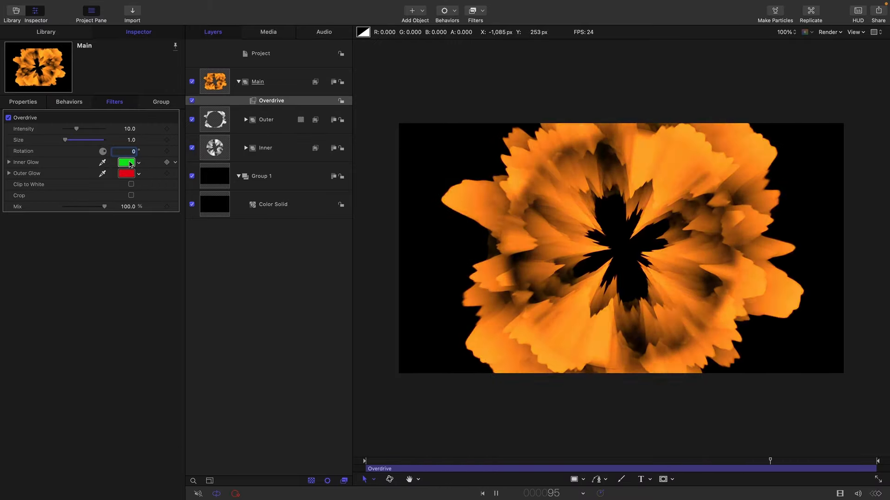
left_click_drag(293, 197, 335, 203)
left_click_drag(241, 344, 275, 346)
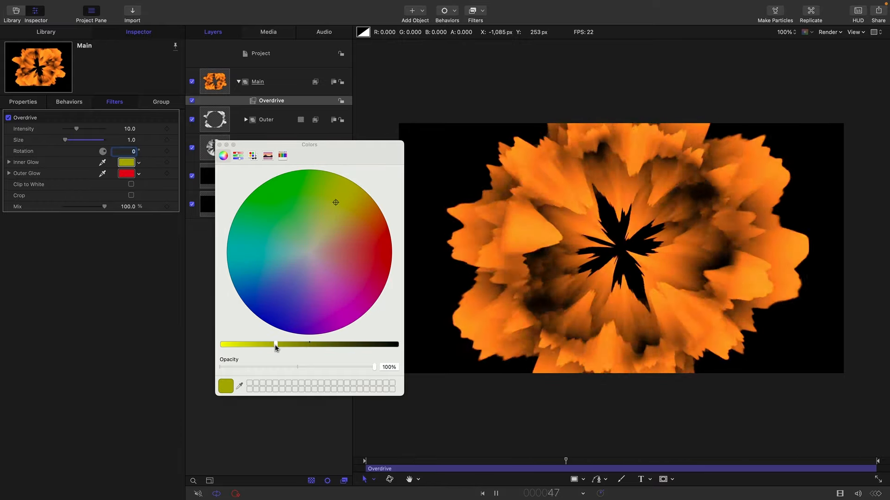
left_click(220, 145)
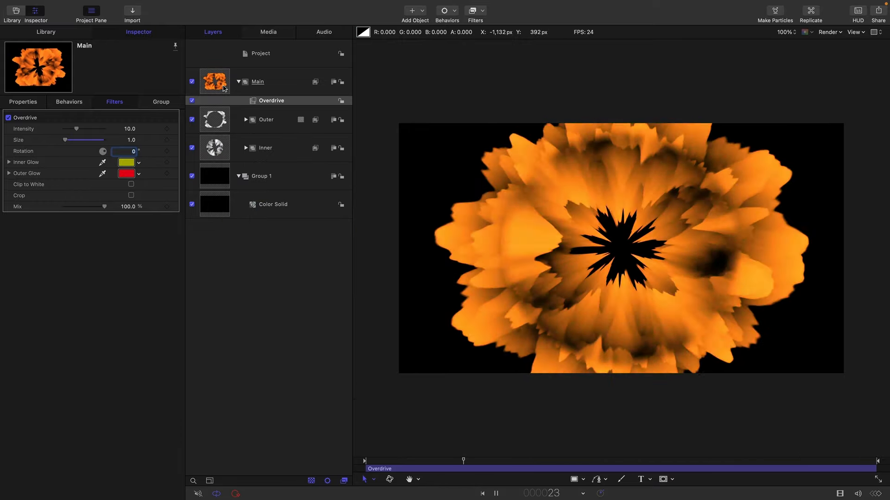
key("space")
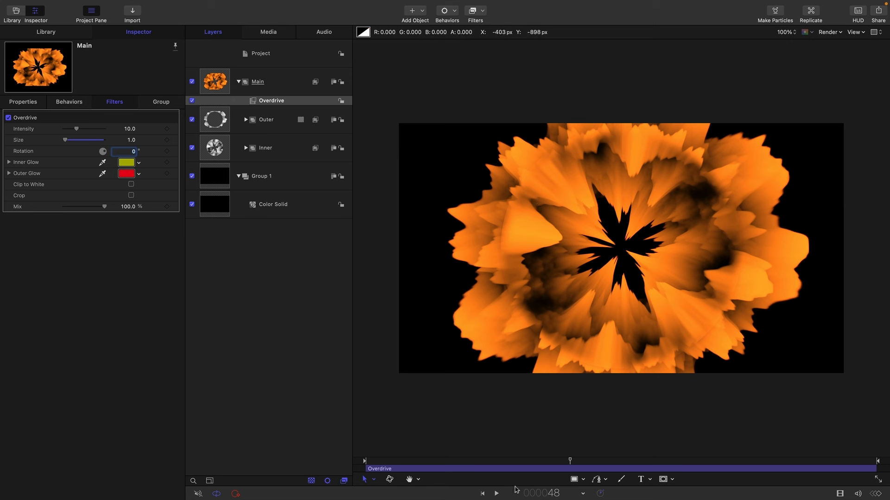
- Create a new group above Outer inside Main and draw a large circle in it, centred on the flower
left_click(218, 119)
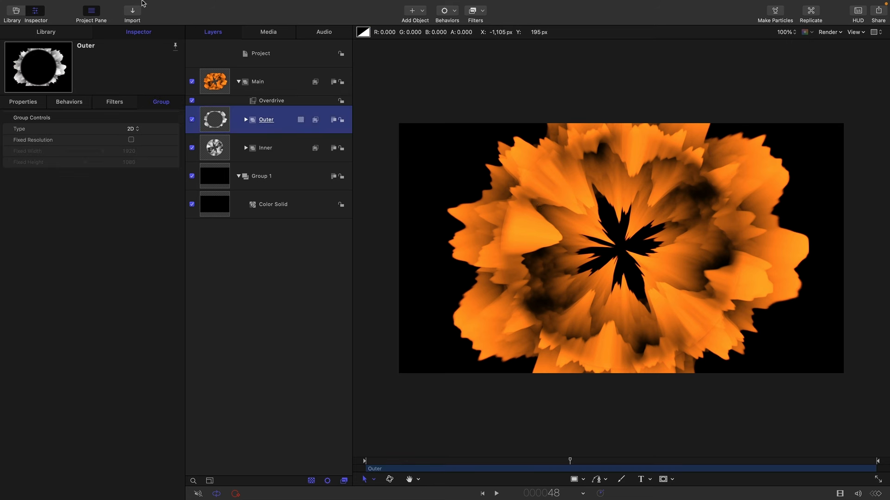
left_click(129, 5)
left_click(135, 16)
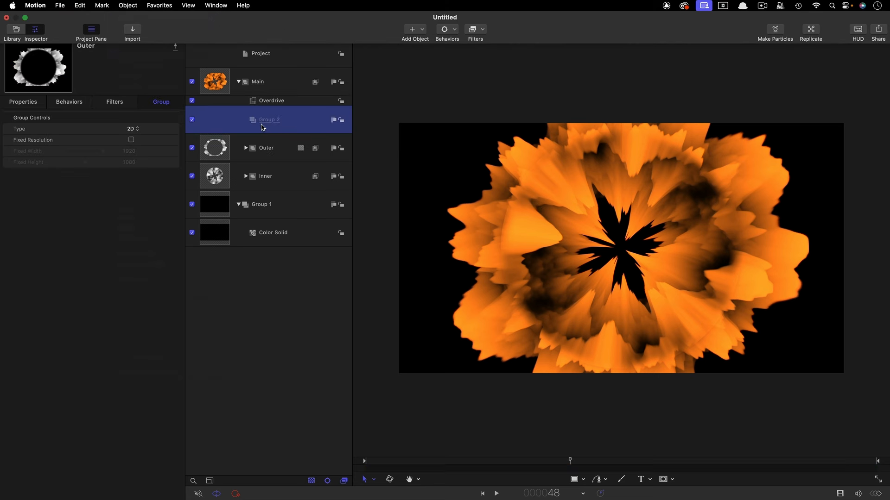
left_click(582, 482)
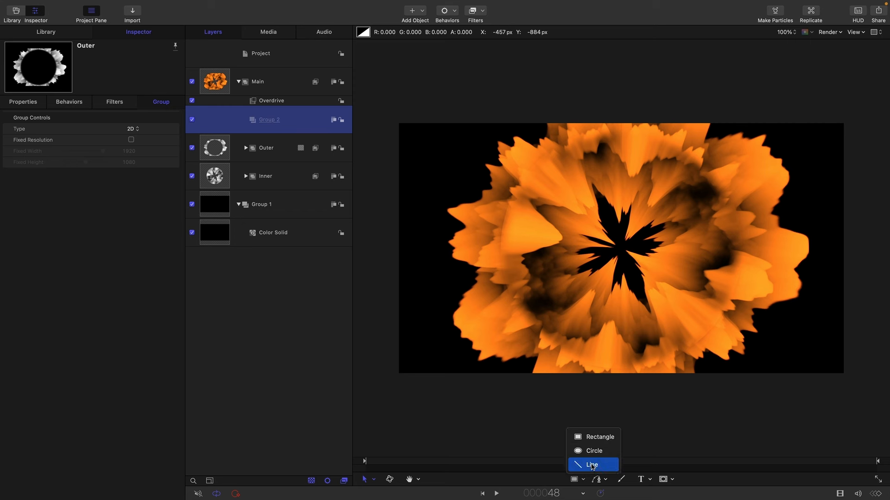
left_click(596, 449)
left_click_drag(621, 250, 736, 393)
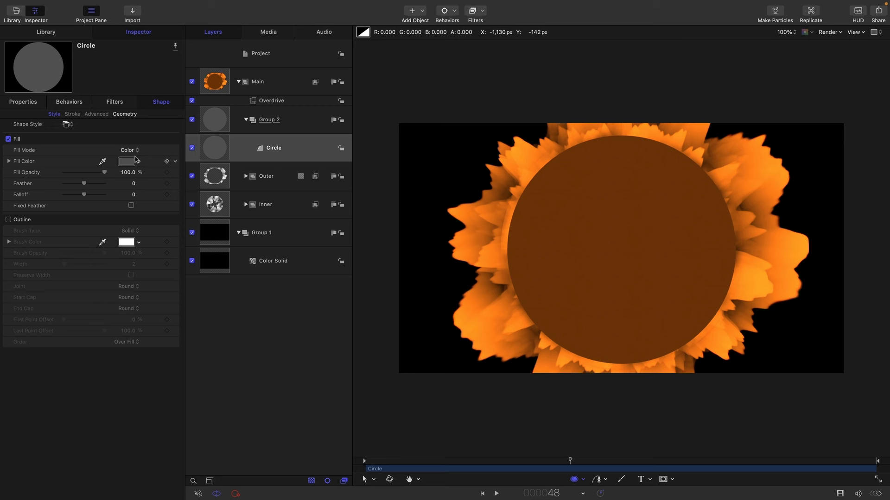
- Fill the circle with black and reset its transform parameters so it sits at the canvas centre
left_click(126, 162)
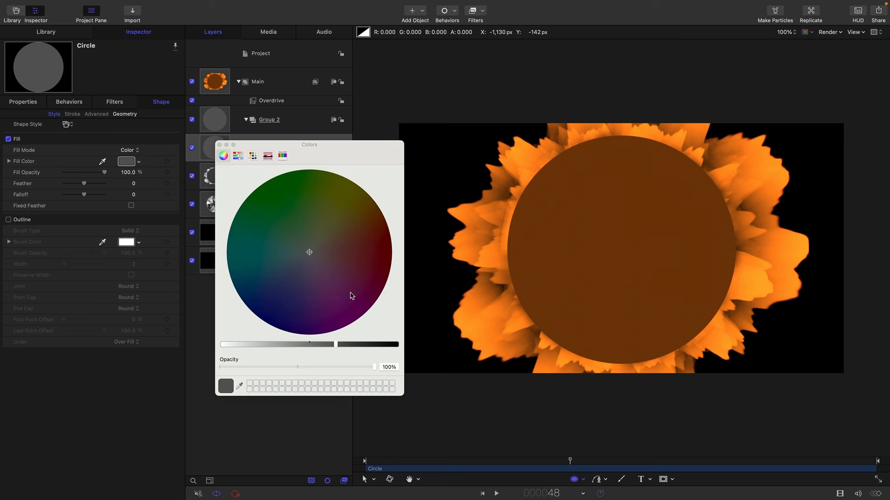
left_click(397, 345)
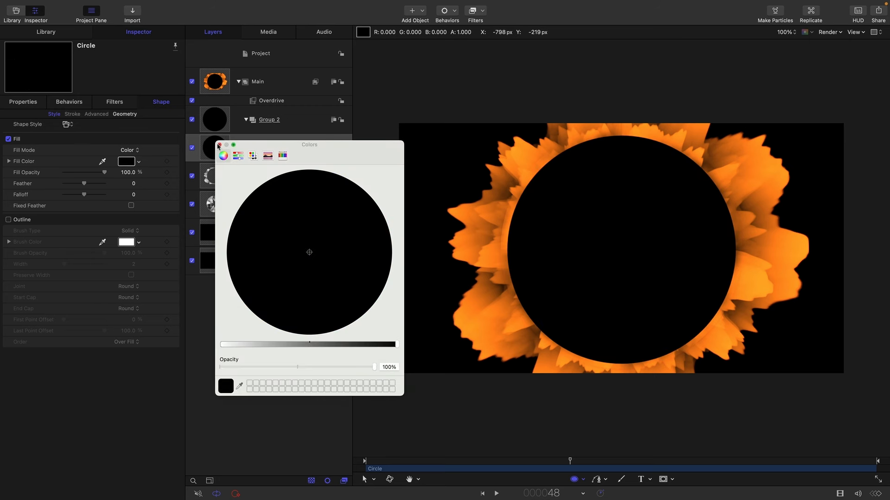
left_click(220, 145)
left_click(20, 102)
right_click(93, 119)
left_click(120, 122)
- Set the circle's radius to 500 and soften its edge with a feather of about -372
left_click(164, 102)
left_click(121, 116)
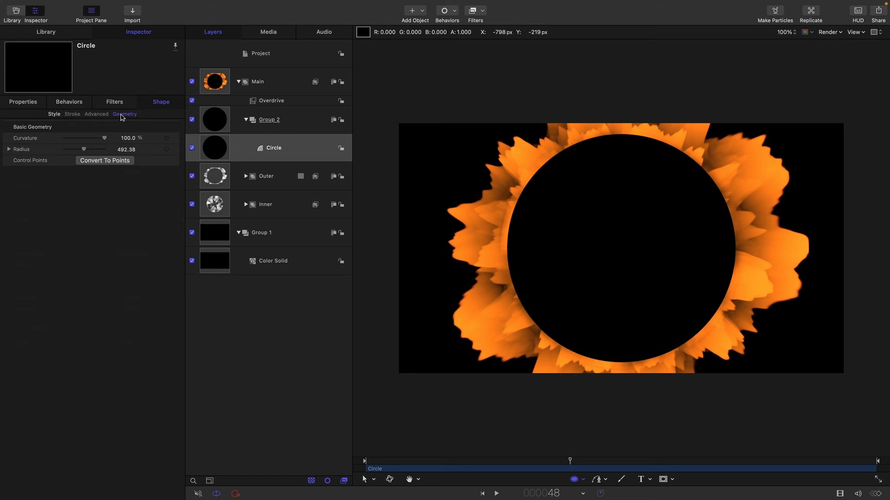
double_click(126, 150)
type("500")
key("Return")
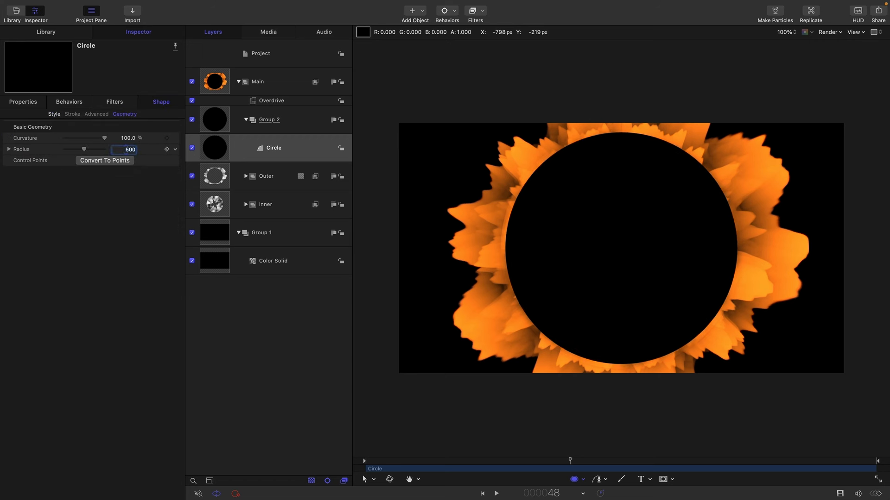
left_click(52, 114)
mouse_move(134, 185)
left_mouse_down()
mouse_move(91, 186)
mouse_move(132, 183)
left_mouse_up()
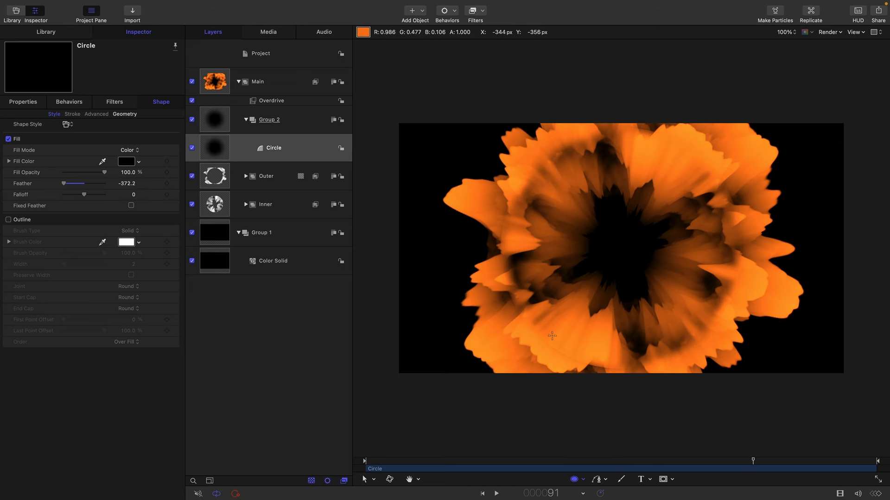
- Create a new group above Main and add a Clouds generator to it
left_click(238, 82)
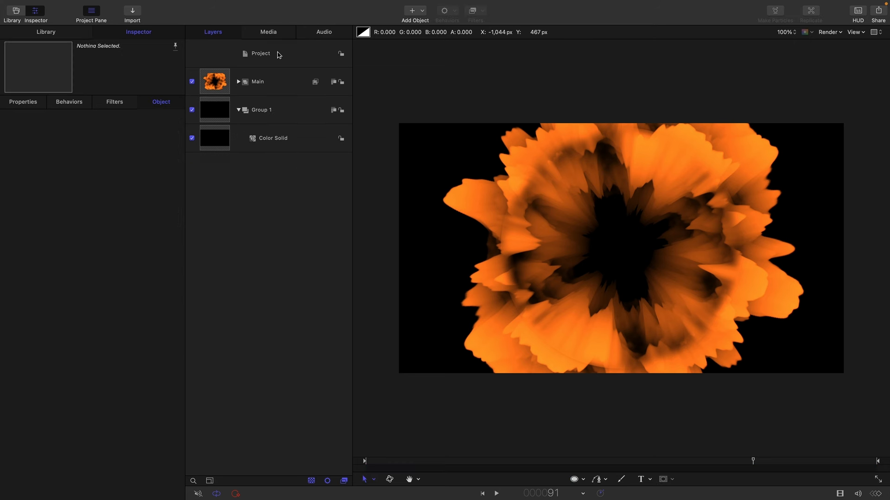
left_click(277, 55)
left_click(119, 4)
left_click(134, 18)
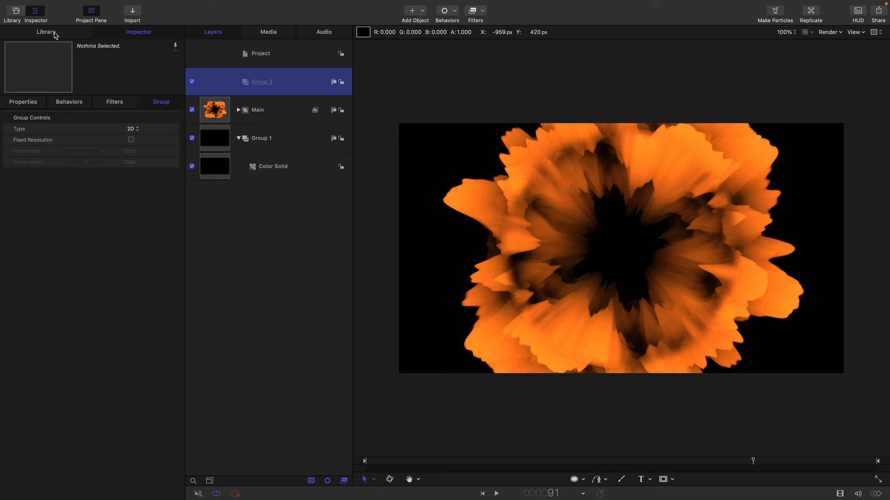
left_click(45, 32)
left_click_drag(11, 291, 260, 91)
- Draw a circle mask with a radius of about 453 on the new Clouds layer and reset the mask's transform
left_click(671, 480)
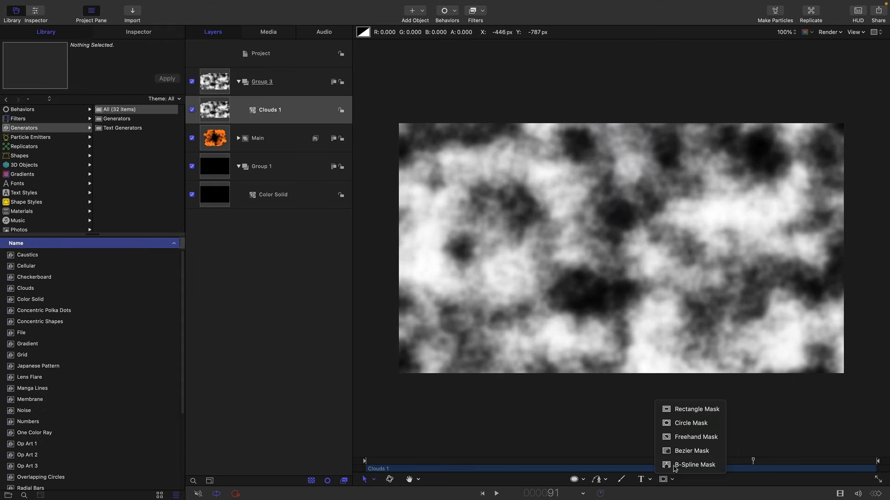
left_click(687, 423)
left_click_drag(624, 244, 730, 440)
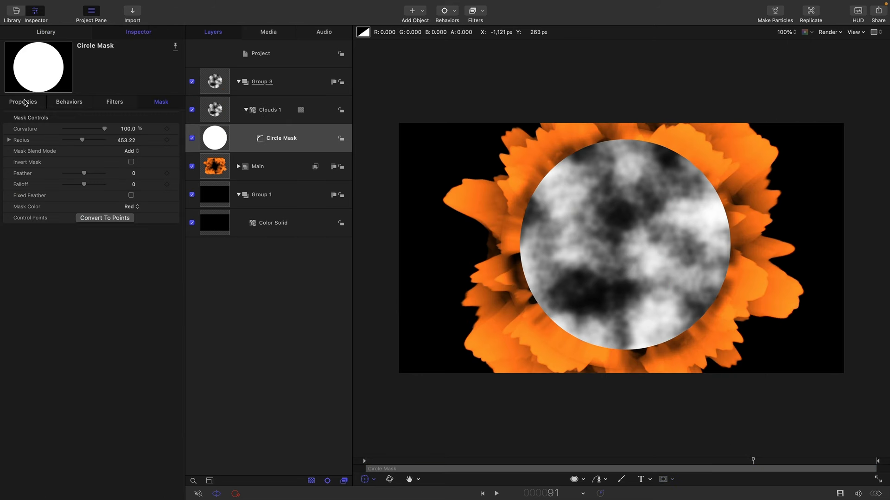
left_click(23, 102)
right_click(85, 121)
left_click(121, 123)
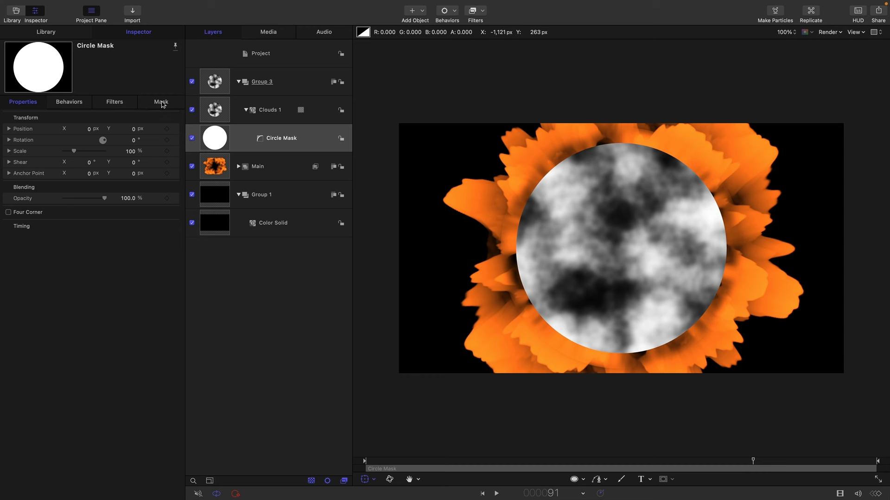
- Set the Clouds circle mask's radius to 540
left_click(161, 102)
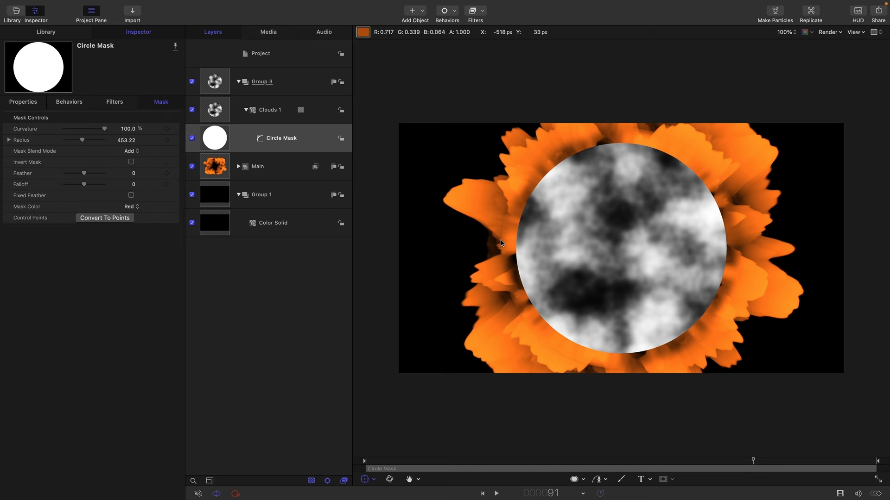
left_click_drag(127, 141, 130, 144)
left_click(130, 144)
type("540")
key("Return")
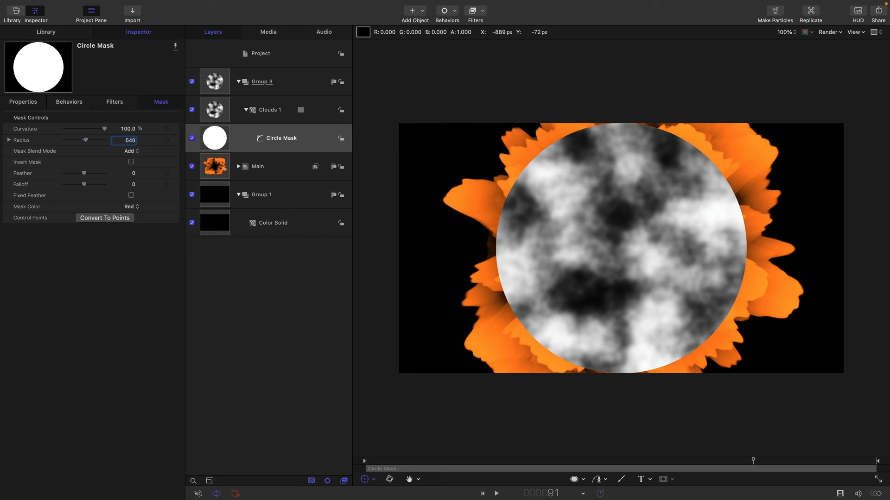
- Apply the Crystallize filter to the Clouds circle mask and set its size to 16
left_click(481, 11)
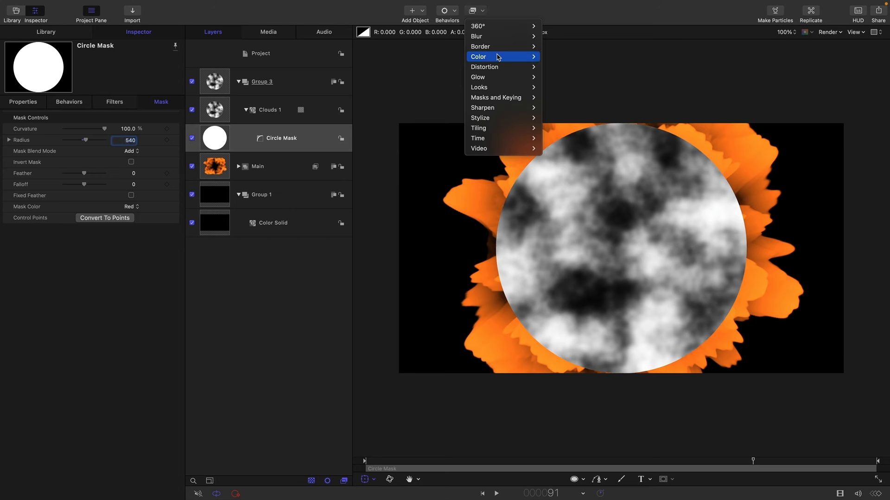
mouse_move(493, 118)
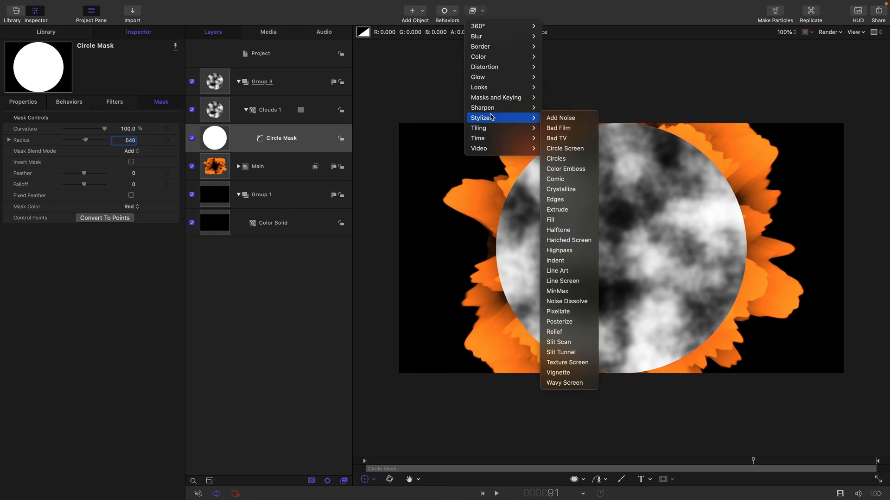
left_click(575, 190)
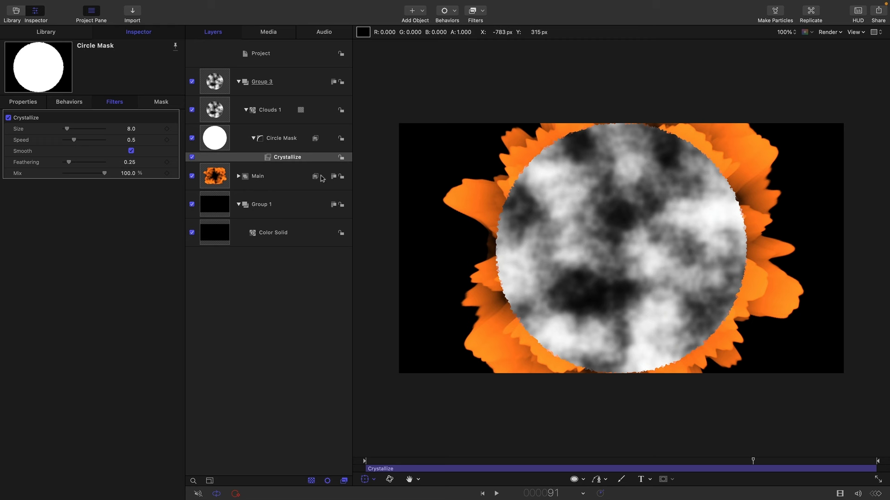
left_click(130, 131)
type("16")
key("Return")
- Duplicate the circle mask, set the copy's blend mode to Subtract and its radius to 450
left_click(207, 135)
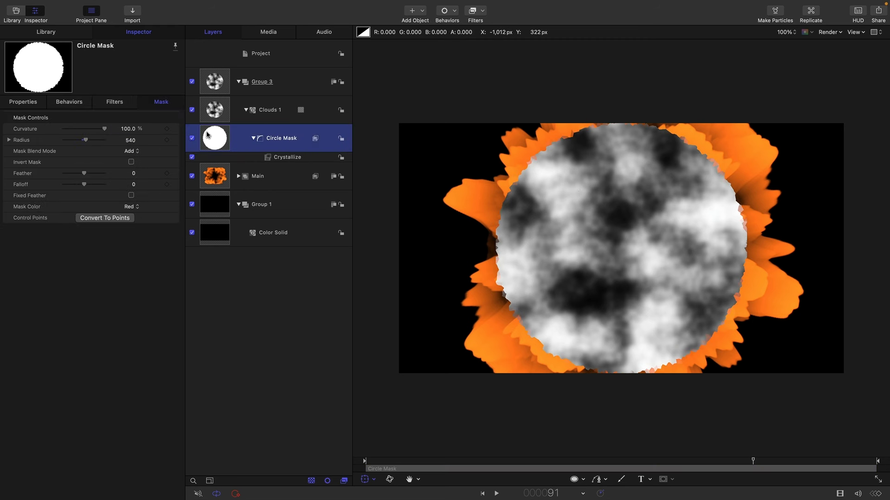
right_click(207, 135)
left_click(229, 167)
left_click(129, 153)
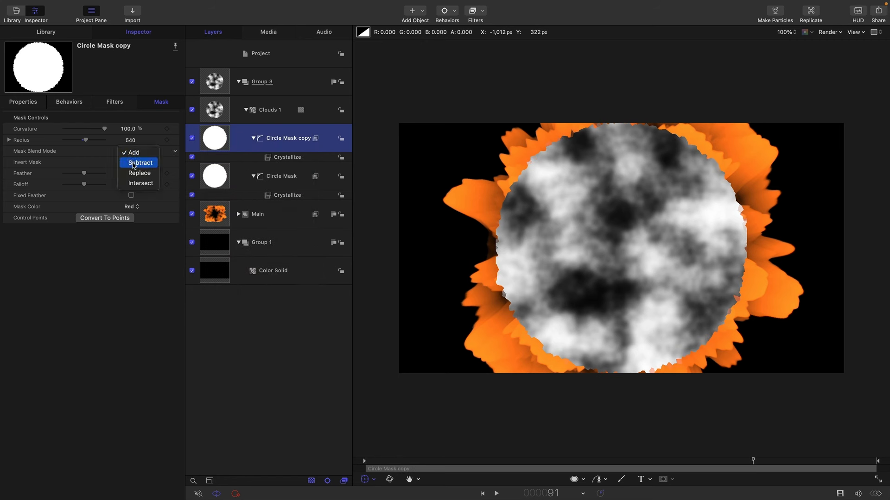
left_click(139, 163)
left_click_drag(130, 140, 109, 140)
type("450")
key("Return")
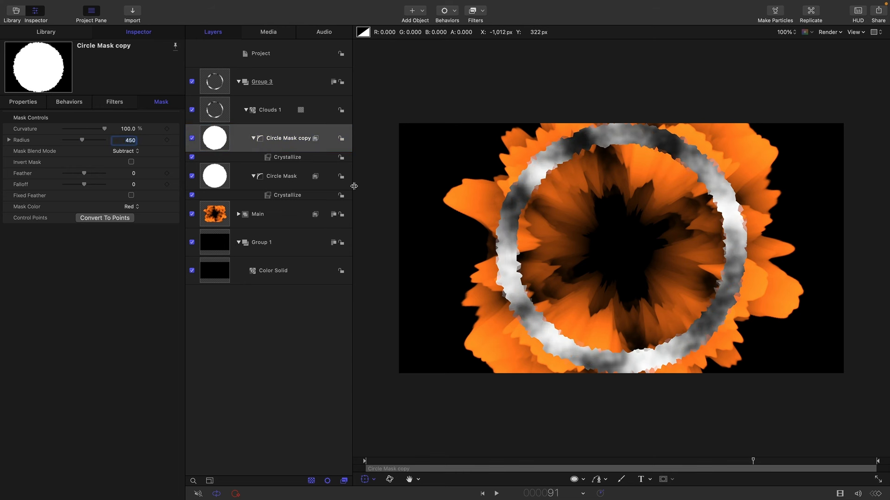
- Rename the Clouds ring's group as Displace Source and hide it
double_click(261, 81)
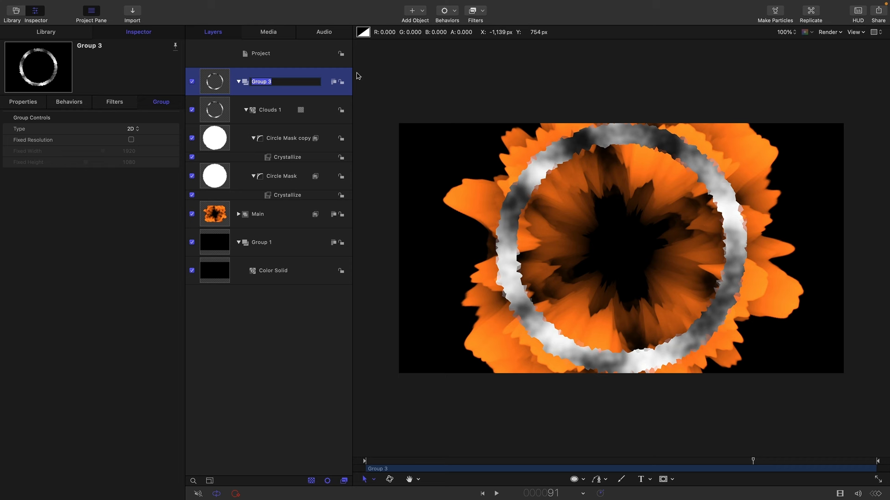
type("D")
key("Return")
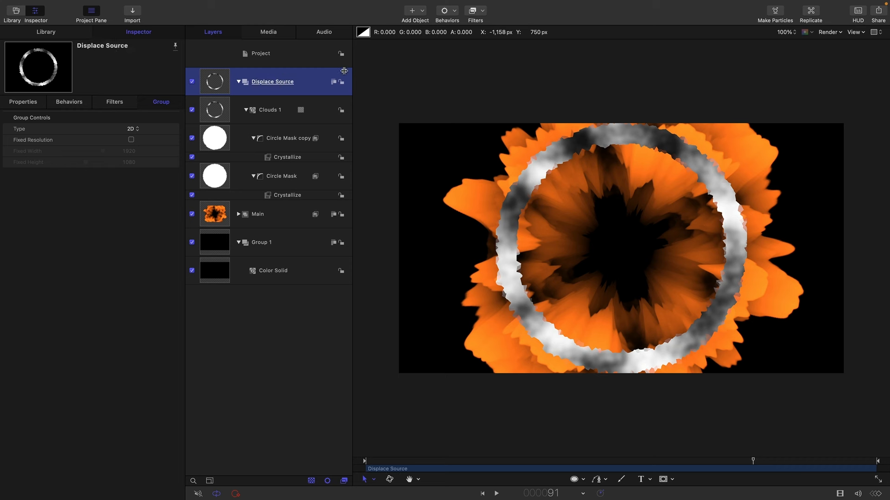
left_click(192, 82)
- Apply the Refraction filter to Main with Displace Source as its height map and softness 1.0
left_click(210, 218)
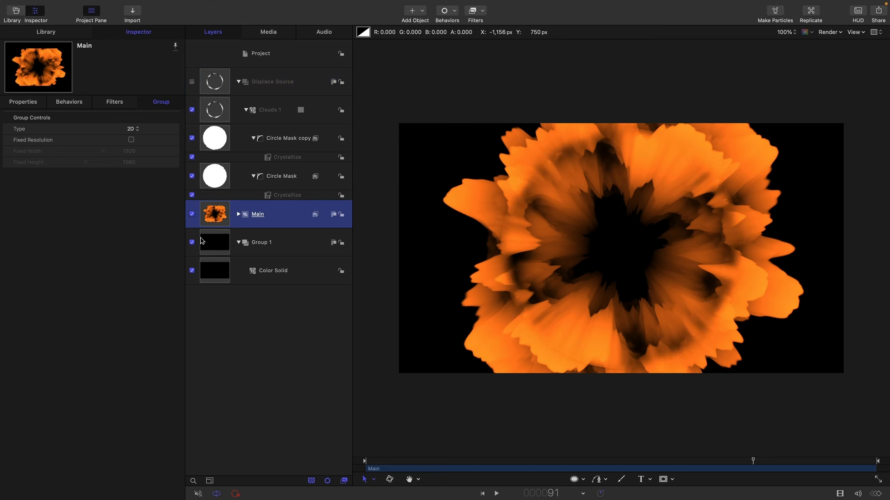
left_click(478, 10)
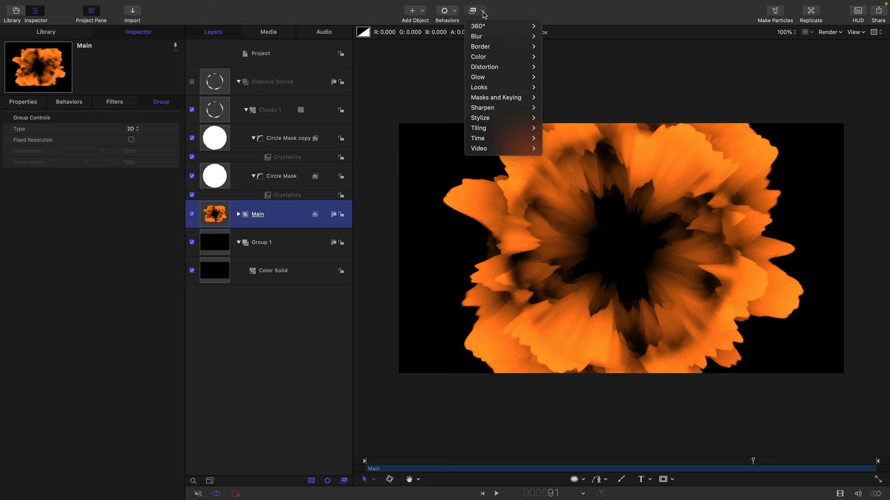
mouse_move(491, 67)
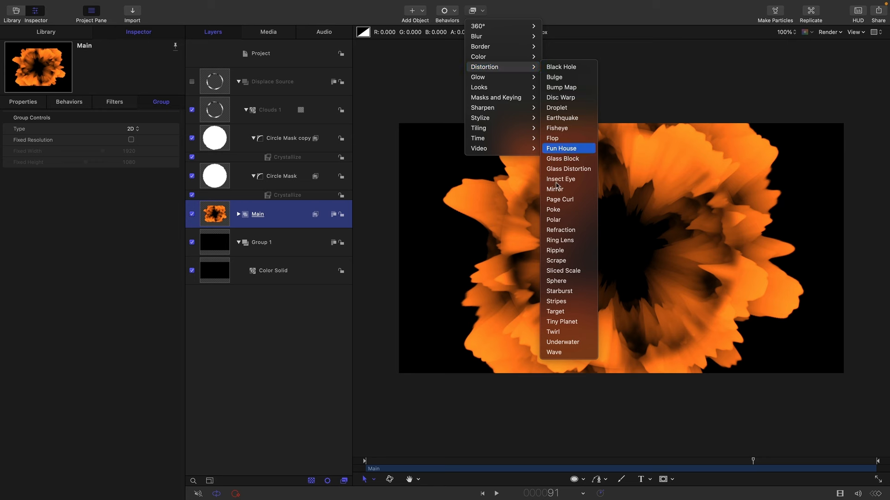
left_click(563, 230)
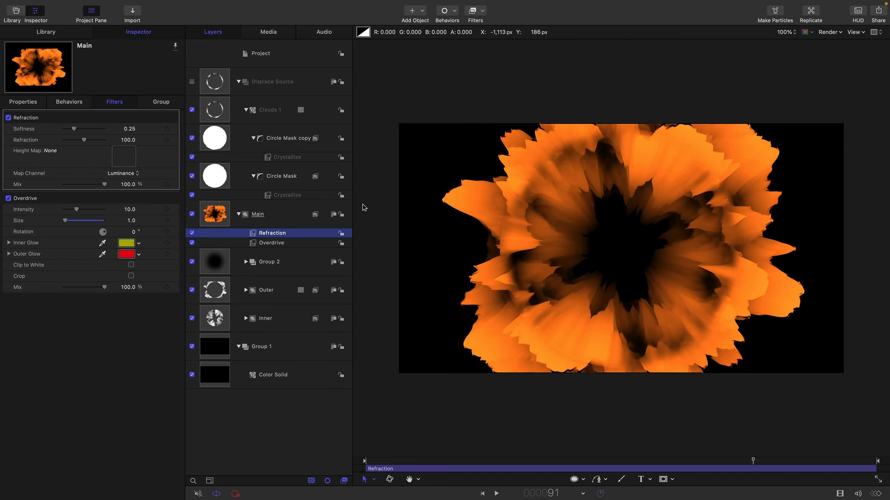
left_click_drag(216, 79, 121, 158)
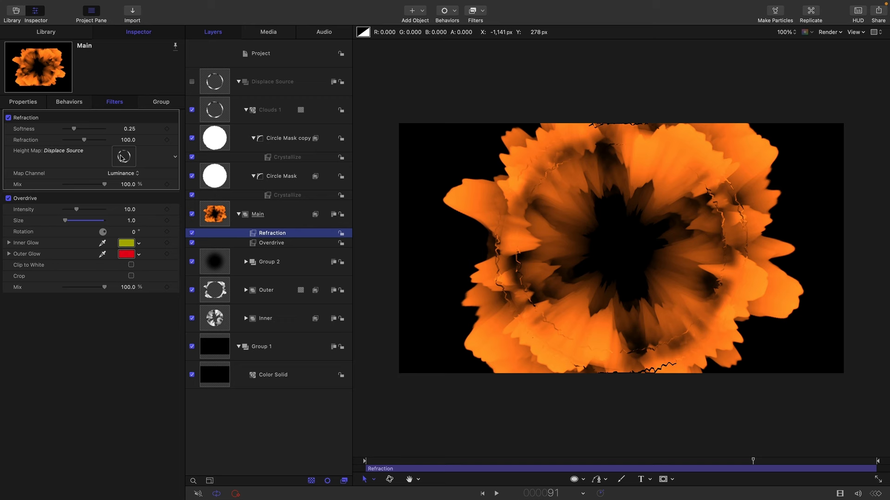
left_click_drag(75, 131, 139, 133)
- Play back the animation and compare the result with the Refraction filter switched off and on
key("space")
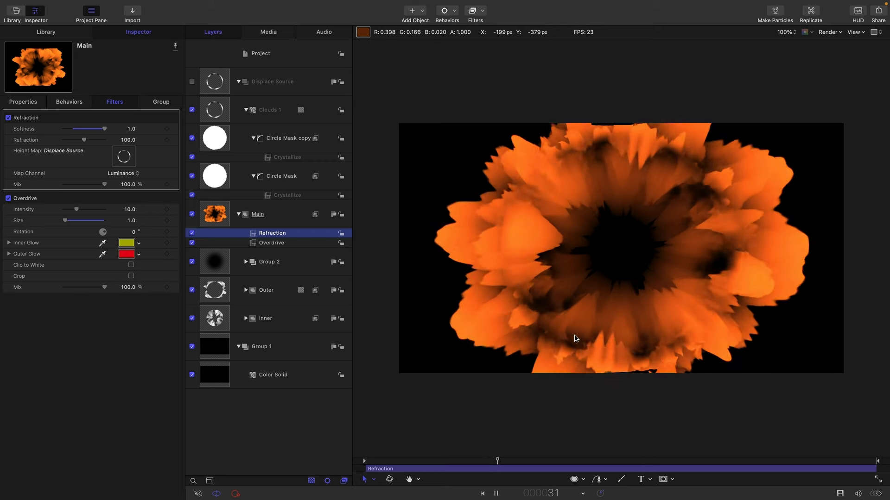
key("space")
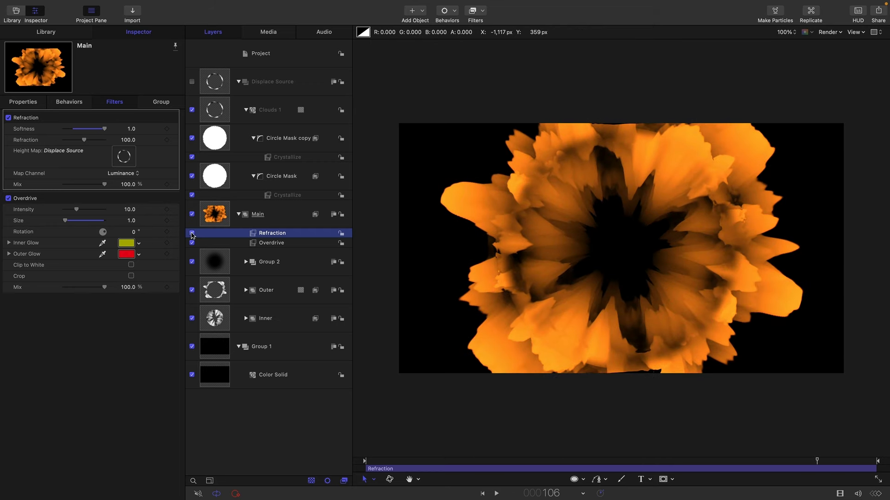
left_click(191, 233)
left_click(191, 233)
- Reduce the radius of Displace Source's additive circle mask to 525 and play back the animation
left_click(221, 185)
mouse_move(133, 142)
left_mouse_down()
mouse_move(122, 142)
mouse_move(132, 142)
left_mouse_up()
key("space")
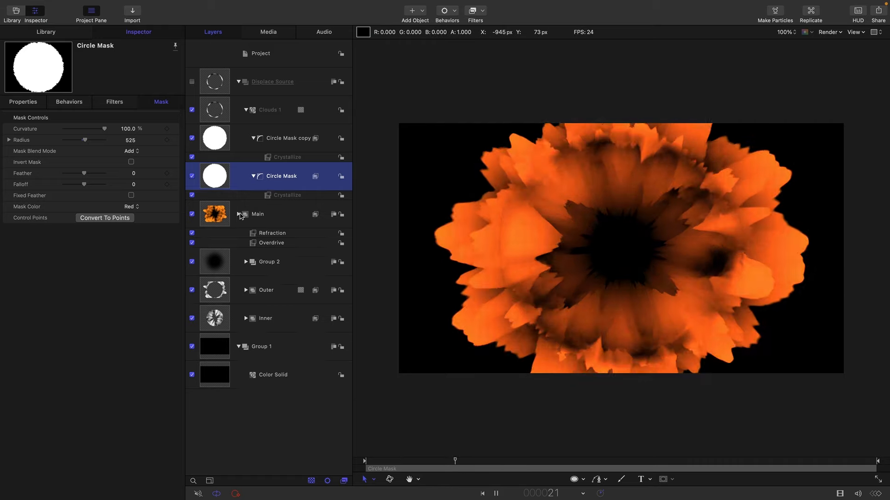
- Draw a circle mask with a radius of about 525 on the Main group, outward from the flower's centre
left_click(239, 214)
left_click(246, 216)
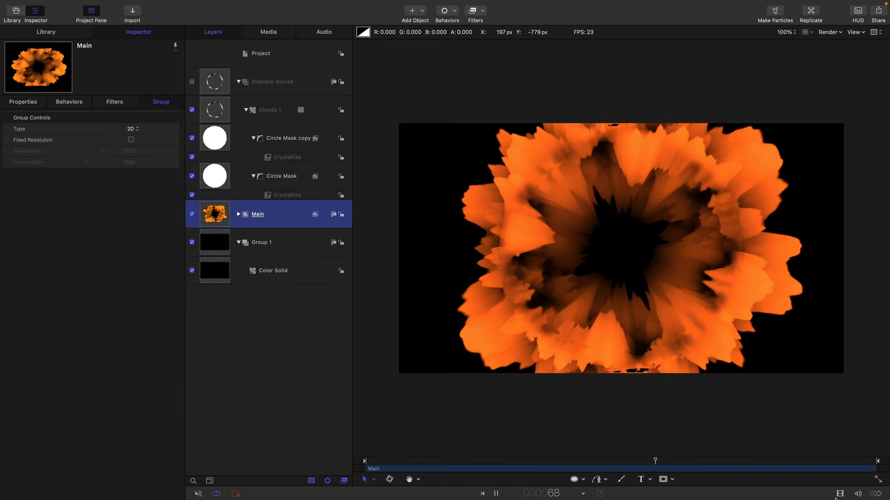
key("space")
left_click(671, 479)
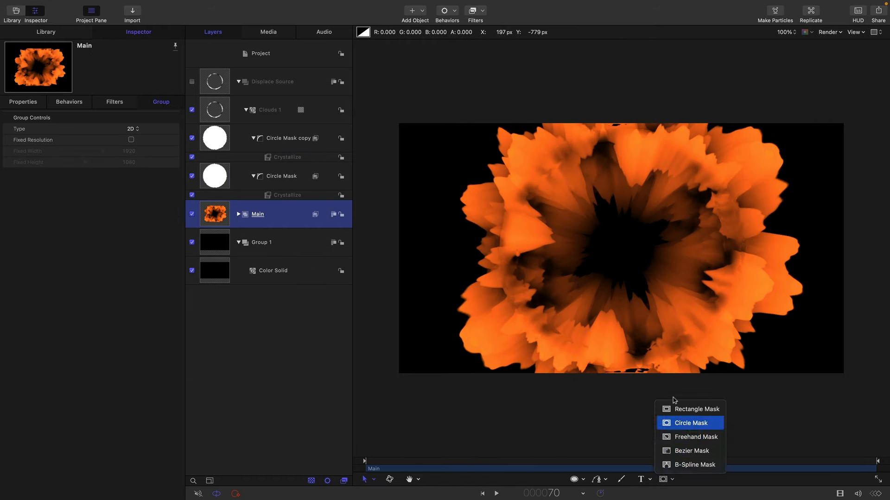
left_click(691, 423)
left_click_drag(619, 250, 714, 343)
mouse_move(746, 390)
left_mouse_down()
mouse_move(760, 394)
mouse_move(742, 388)
left_mouse_up()
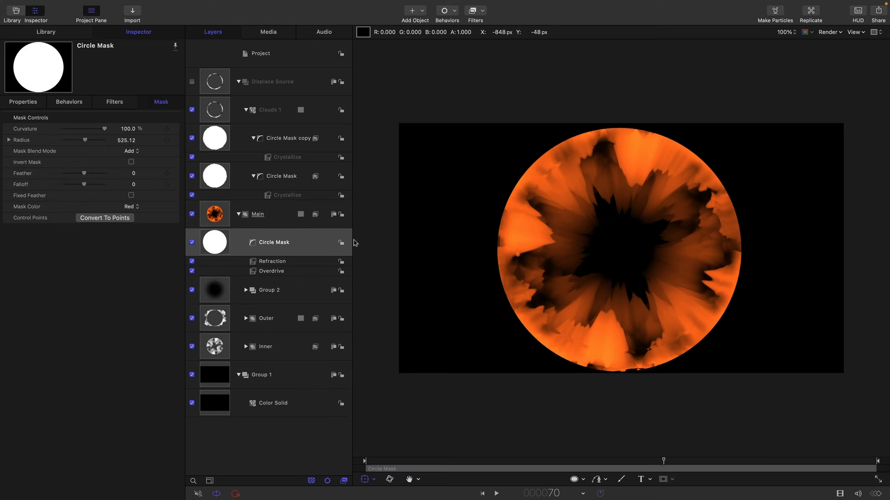
- Reset the transform of Main's circle mask to centre it
left_click(31, 102)
right_click(96, 117)
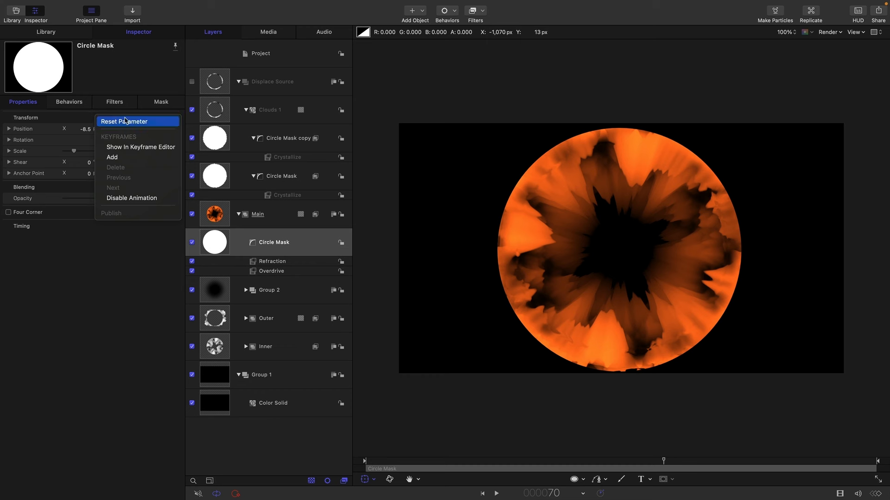
left_click(125, 121)
- Set the Main circle mask's radius to 525 and feather to 236, and play back the animation
left_click(161, 102)
double_click(119, 140)
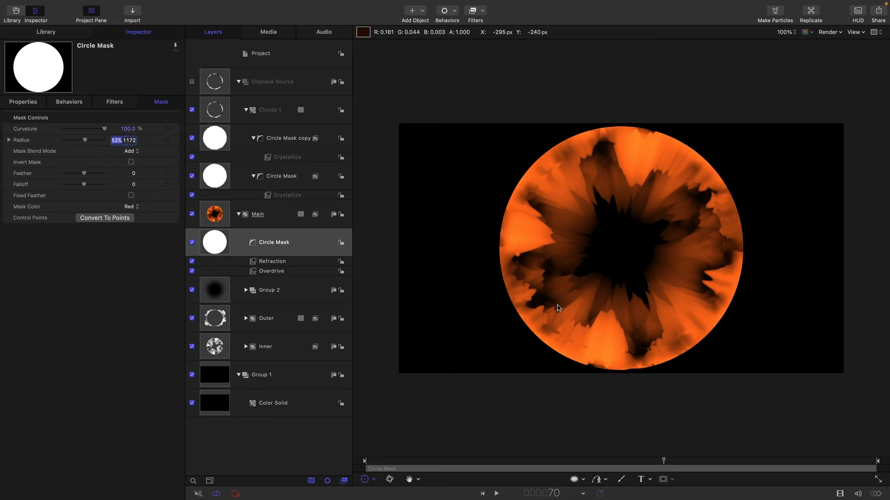
key("Return")
left_click_drag(136, 175, 157, 175)
key("space")
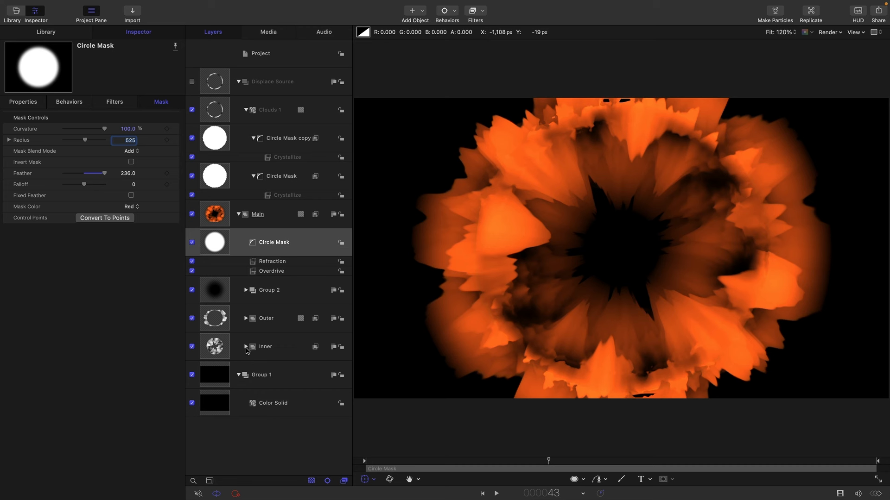
- Add a Caustics generator to Group 1 nested inside the Inner group, above its Clouds generator
left_click(246, 348)
left_click(254, 385)
scroll(278, 380, "down", 2)
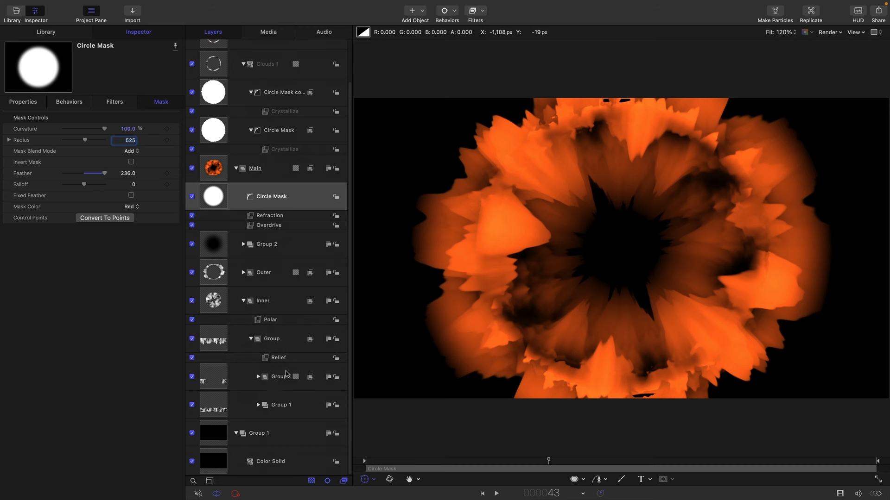
left_click(258, 405)
scroll(273, 391, "down", 1)
left_click(266, 405)
left_click(238, 379)
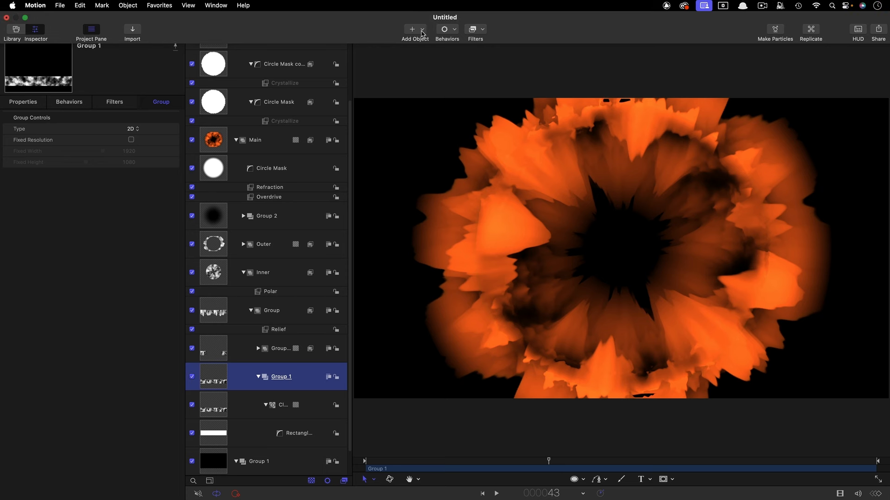
left_click(422, 30)
mouse_move(491, 131)
mouse_move(521, 135)
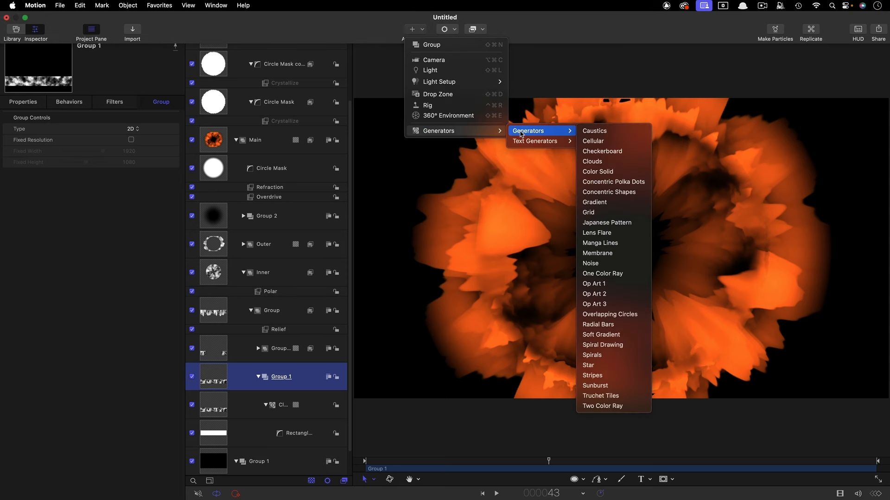
left_click(623, 133)
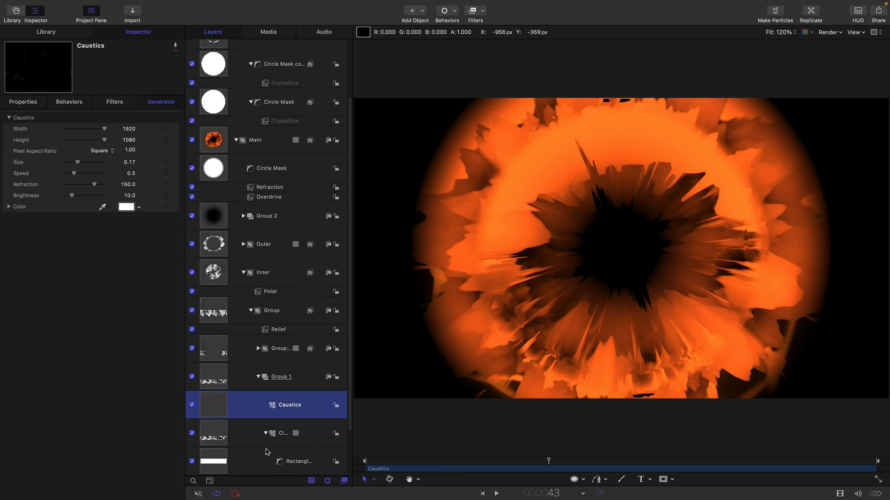
- Copy the Clouds generator's rectangle mask onto the Caustics generator in Inner and play back the animation
scroll(283, 303, "down", 3)
left_click(211, 410)
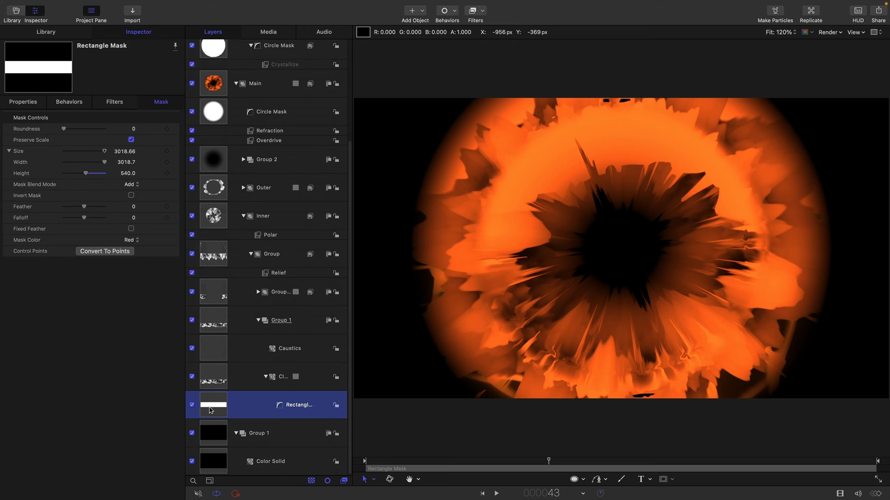
left_click_drag(215, 404, 210, 349)
key("space")
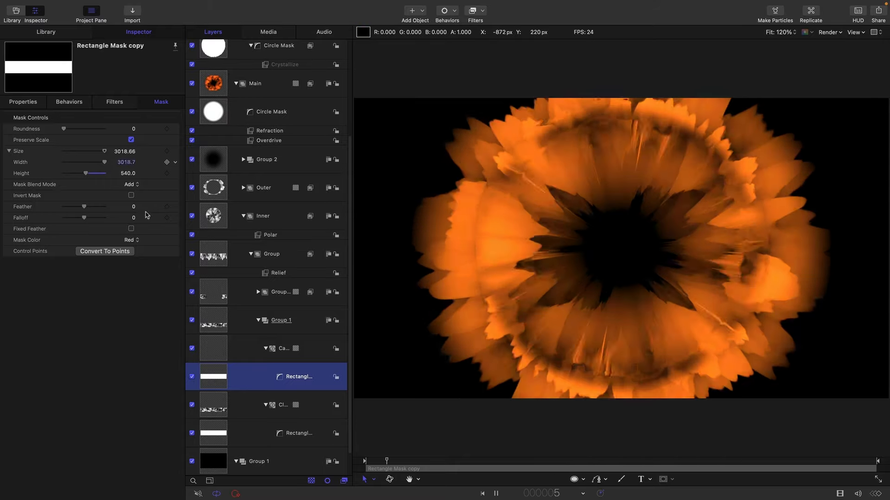
- Set the Caustics generator's speed to 0.2 and size to 0.1
left_click(209, 356)
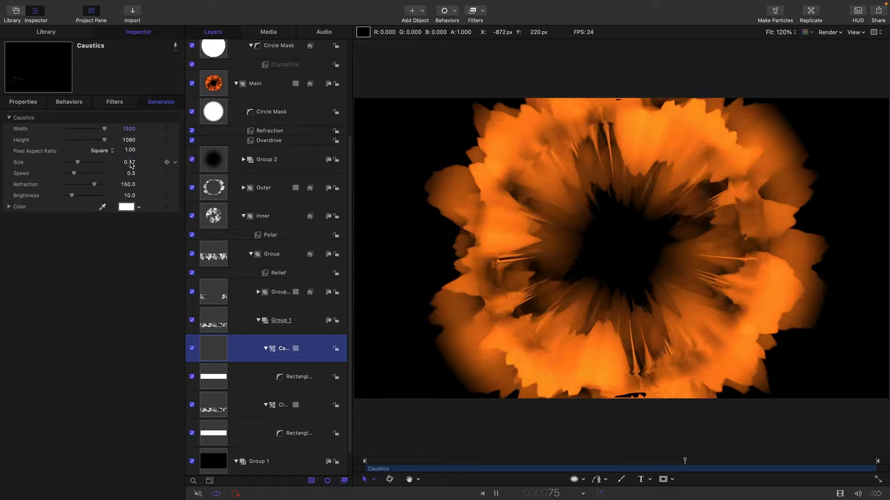
left_click(131, 174)
type(".2")
key("Tab")
left_click(130, 163)
type(".")
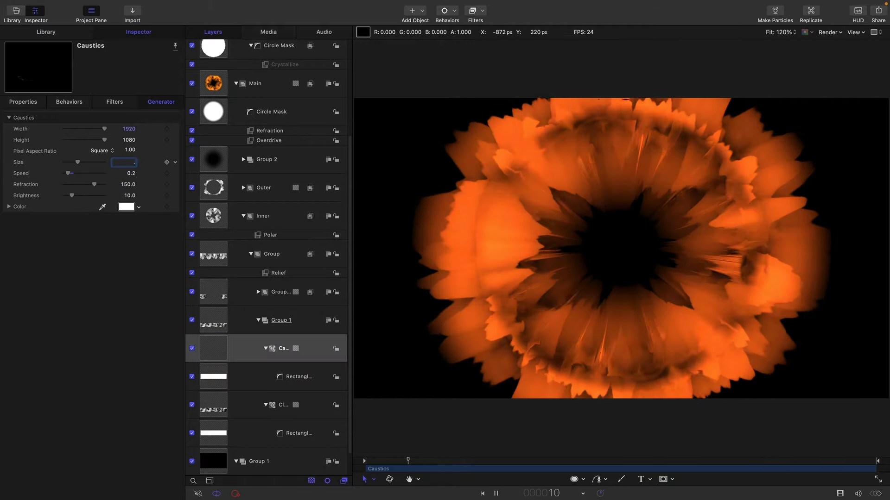
type("1")
key("Return")
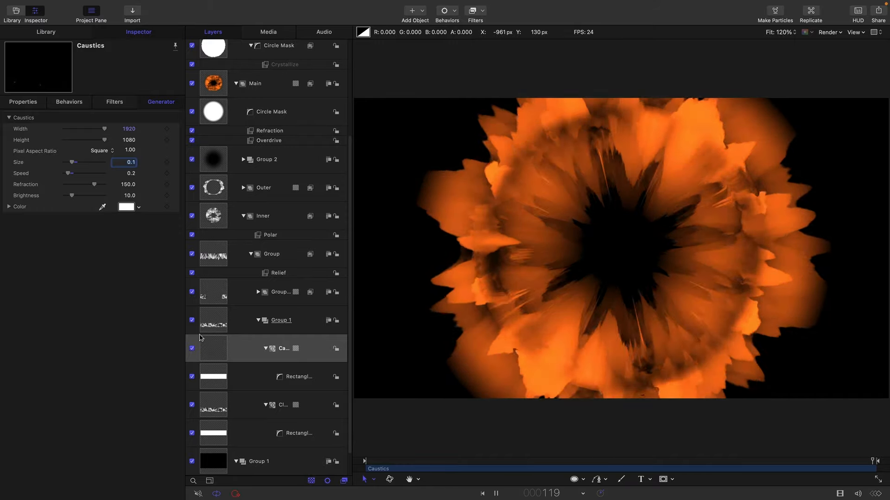
- Copy the masked Caustics generator into Outer's Group 1 copy, raise the copy's brightness to 50, and play back the animation
left_click(215, 353)
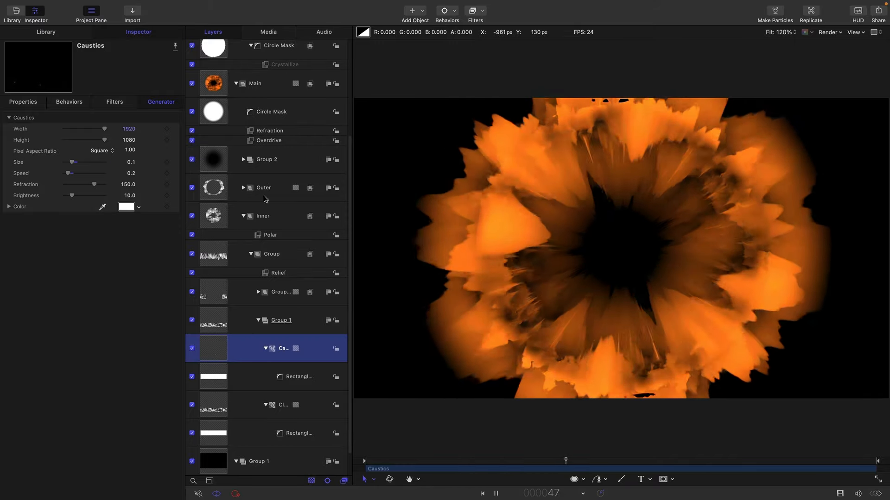
left_click(243, 188)
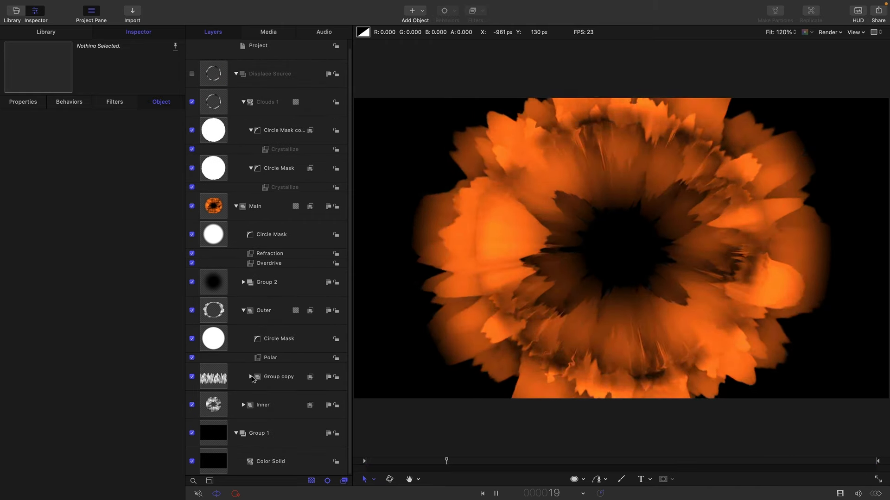
left_click(259, 377)
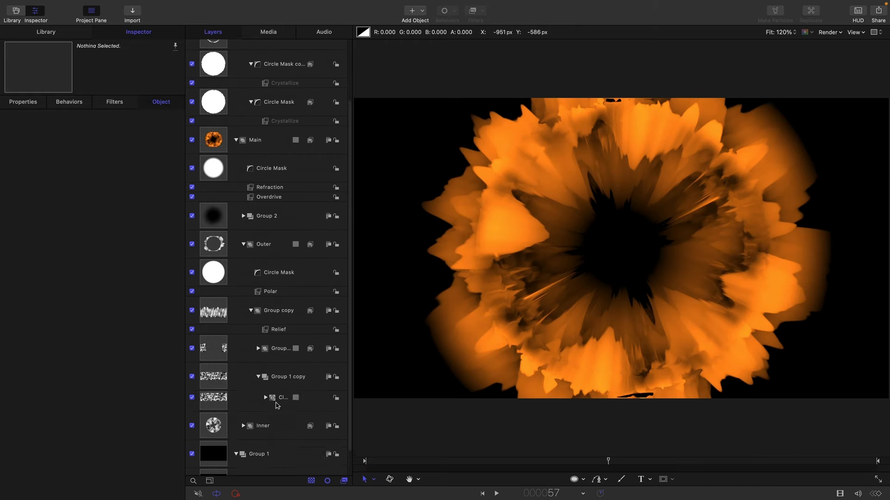
scroll(267, 325, "down", 2)
left_click(215, 381)
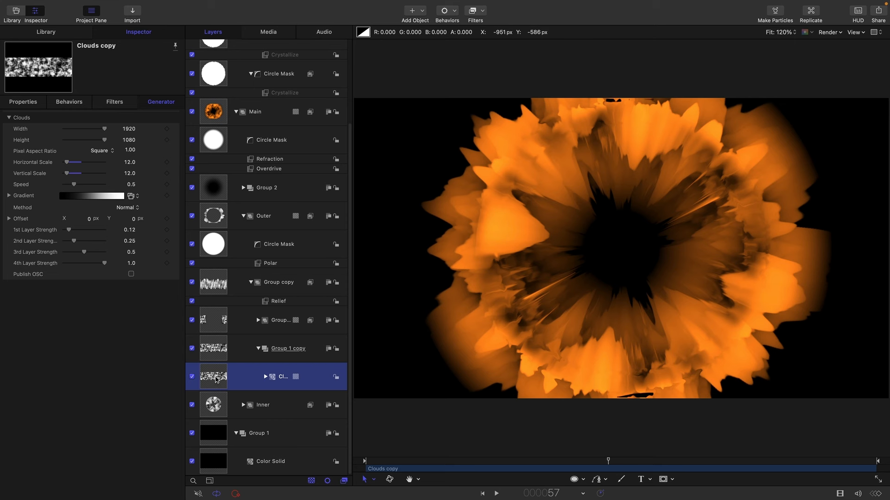
key("super+v")
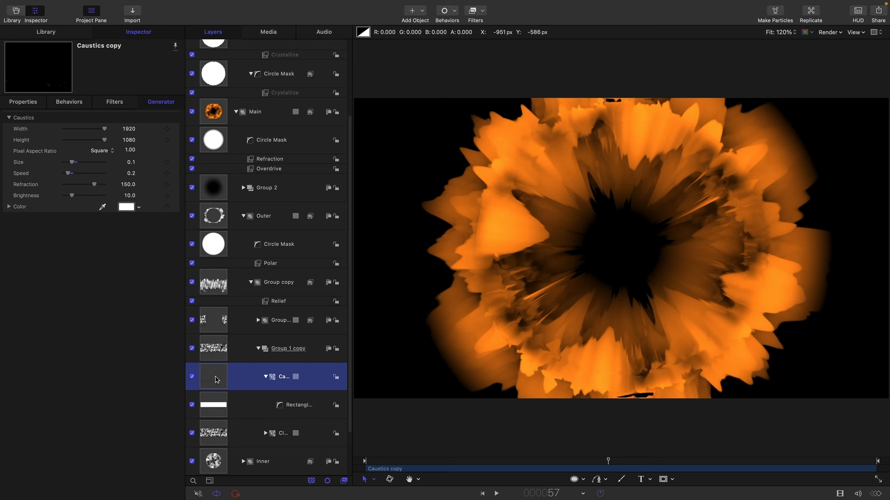
key("space")
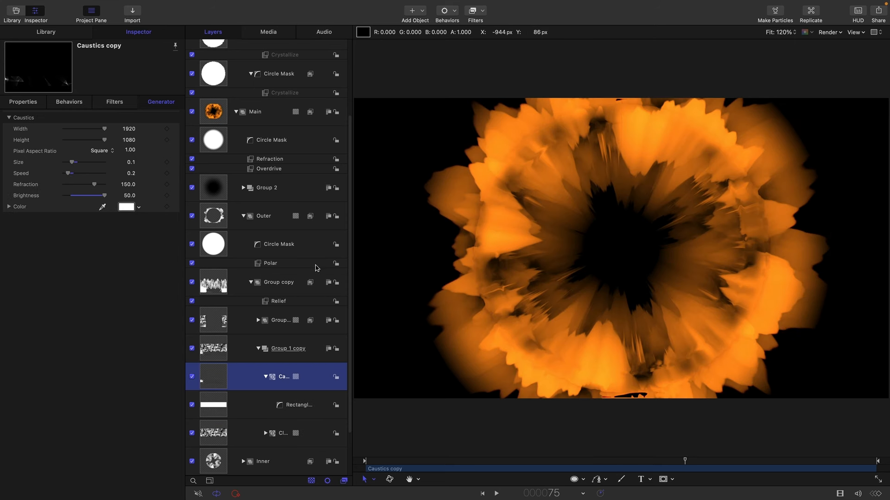
- Set the Y position of the Caustics copy's rectangle mask to 0 and lower the Caustics copy's opacity during playback
left_click(214, 412)
left_click(24, 103)
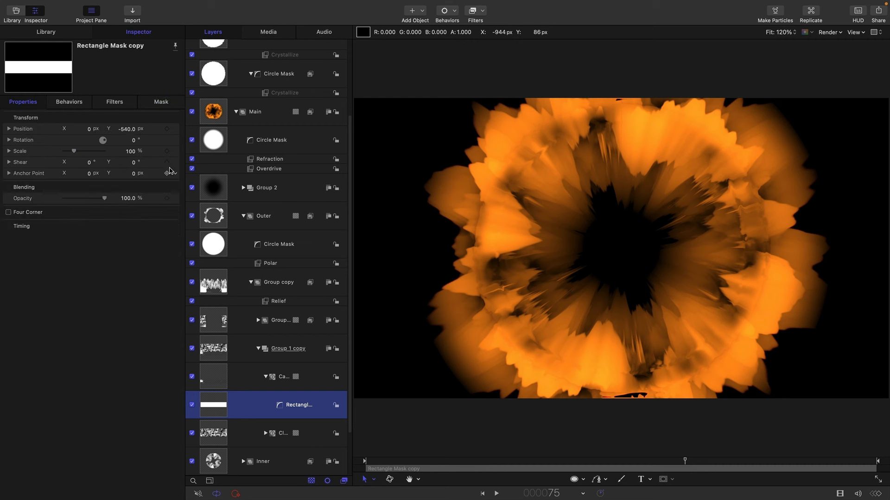
left_click(126, 129)
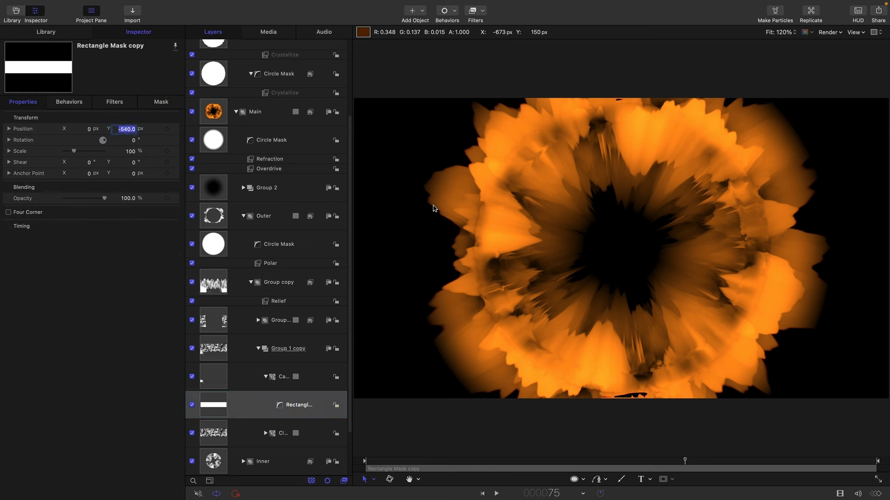
type("0")
key("space")
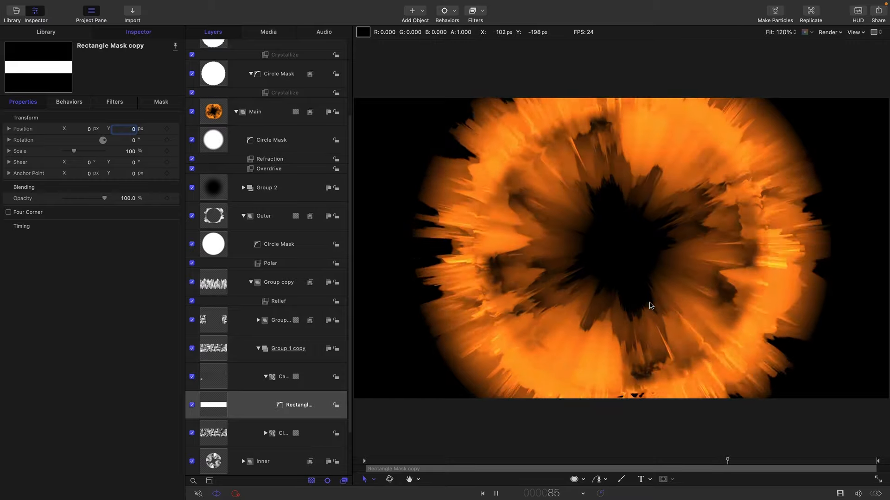
left_click(212, 376)
left_click_drag(104, 198, 70, 201)
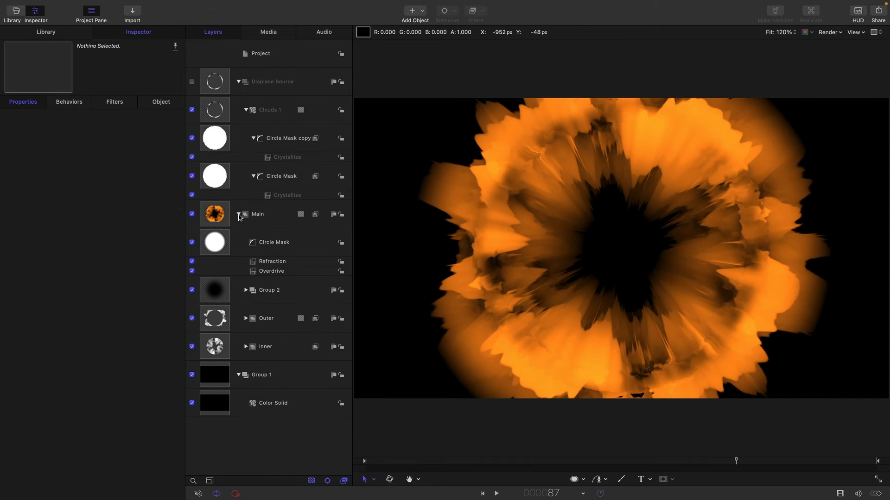
- Collapse the Main and Displace Source groups and make a clone layer of Main
left_click(237, 214)
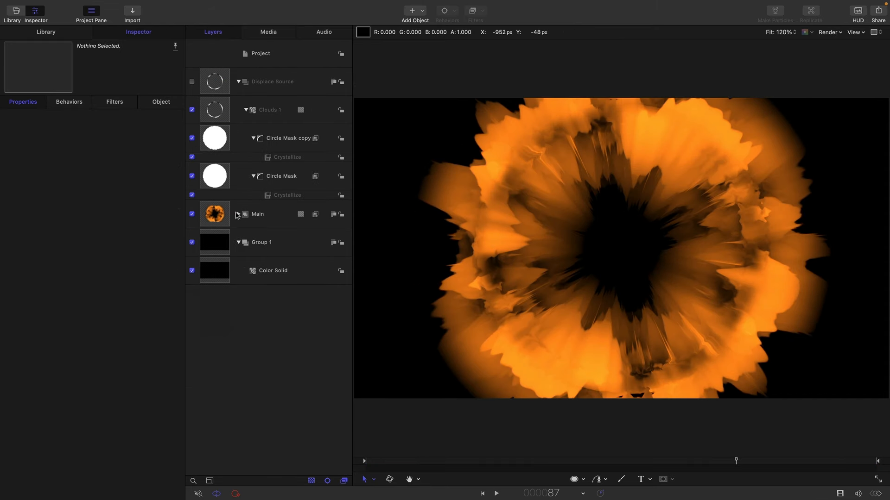
left_click(238, 82)
left_click(218, 109)
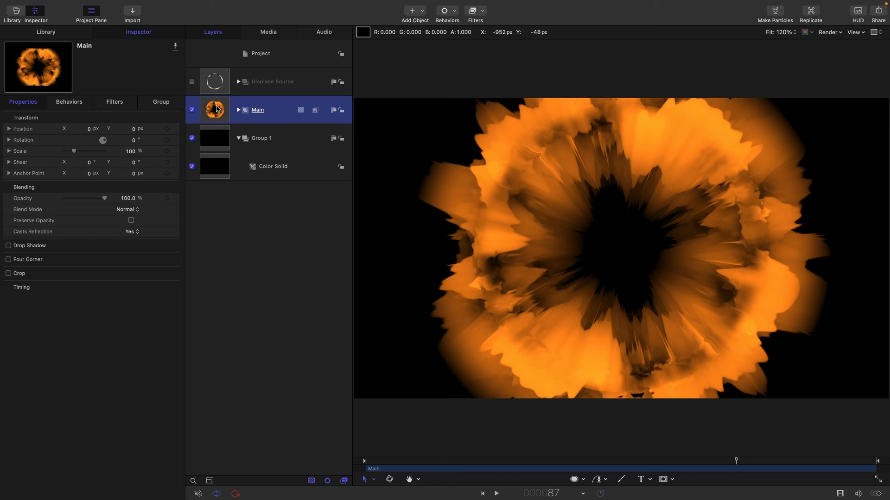
right_click(217, 108)
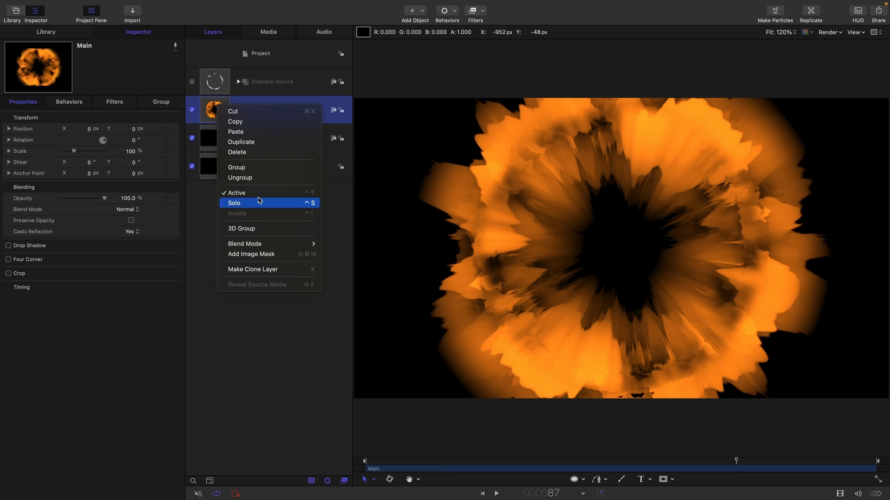
left_click(265, 269)
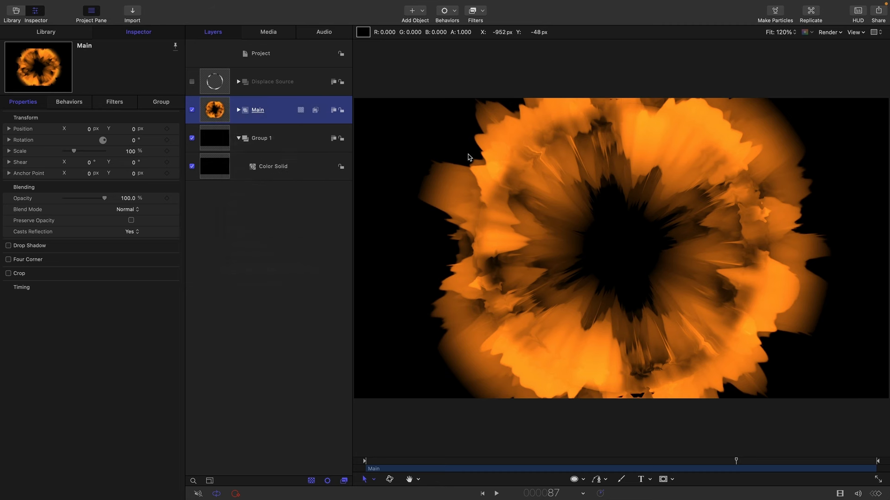
- Apply a Threshold filter to the clone layer with a threshold of 0.63 and smoothness of 0.5
left_click(483, 12)
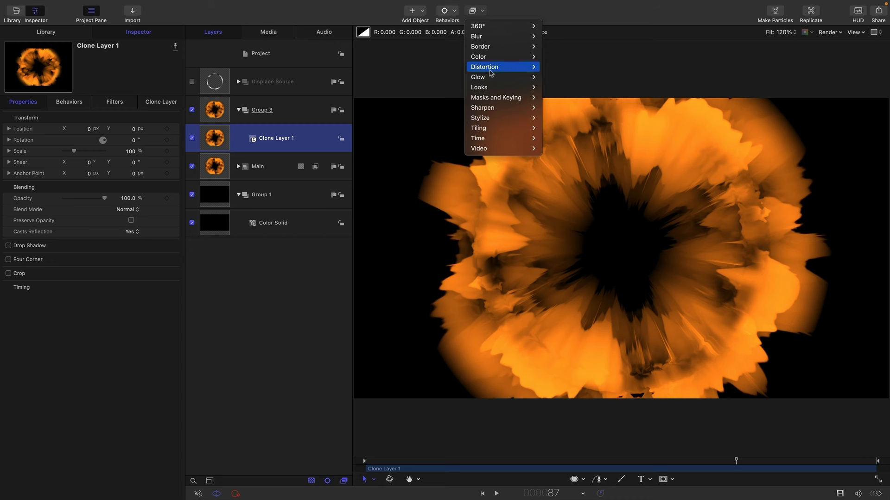
mouse_move(515, 60)
left_click(576, 251)
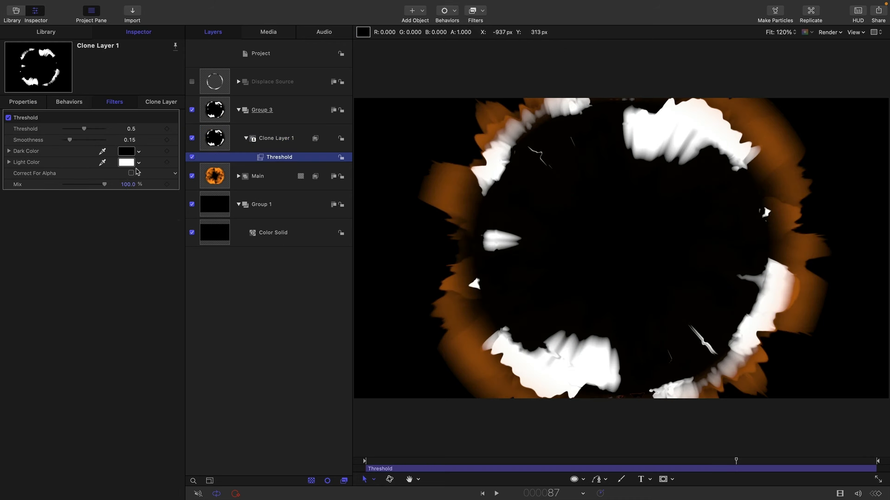
left_click_drag(84, 130, 84, 141)
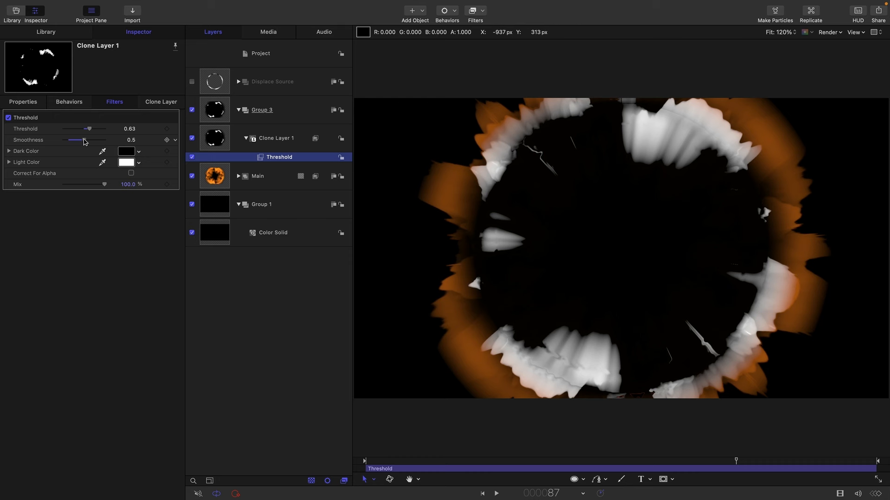
- Set the clone layer's group to the Color Dodge blend mode and about 21.5% opacity while playing back the animation
left_click(205, 108)
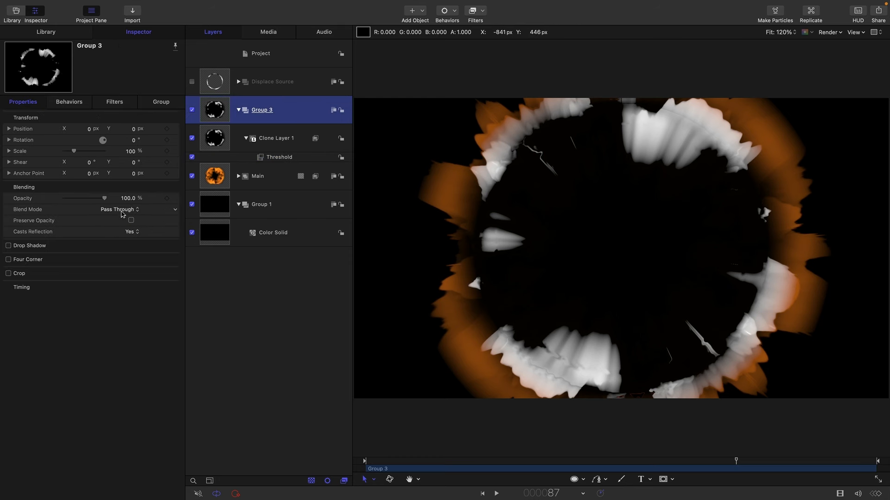
left_click(123, 211)
left_click(140, 329)
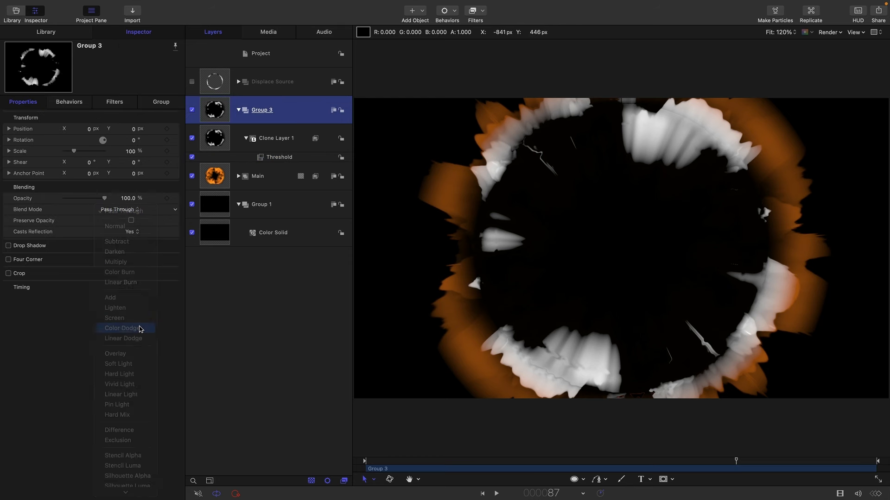
key("space")
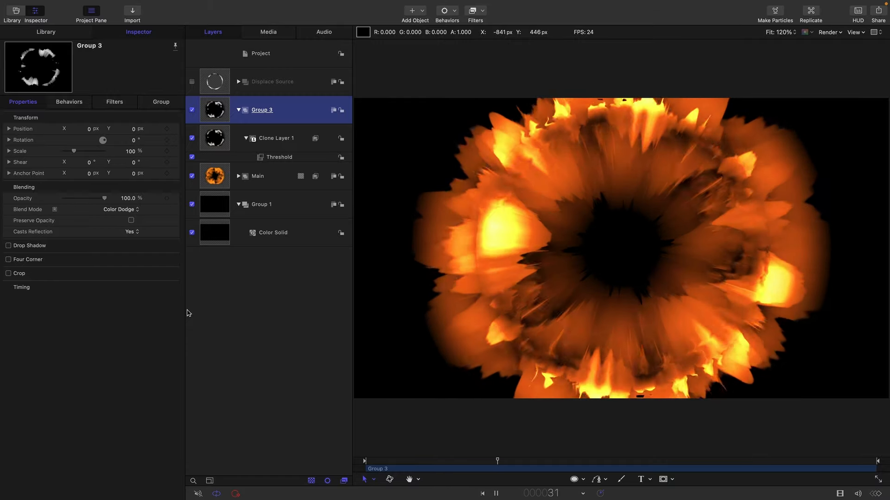
left_click_drag(104, 198, 73, 201)
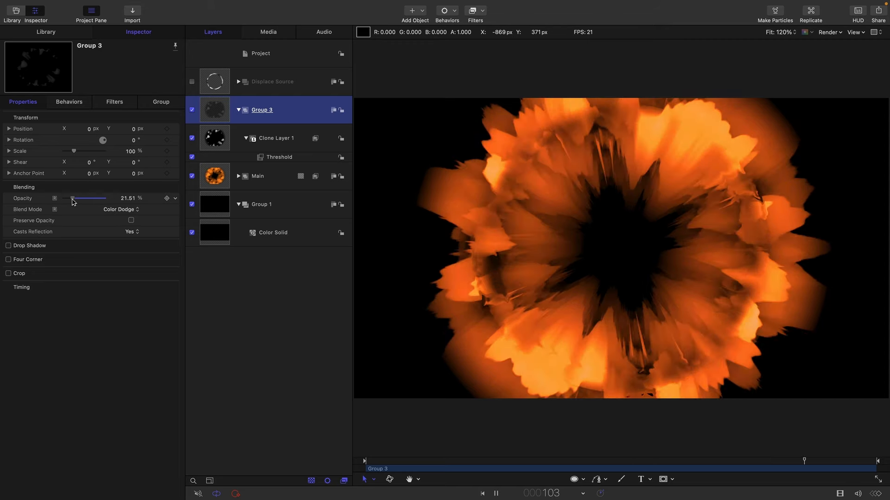
key("space")
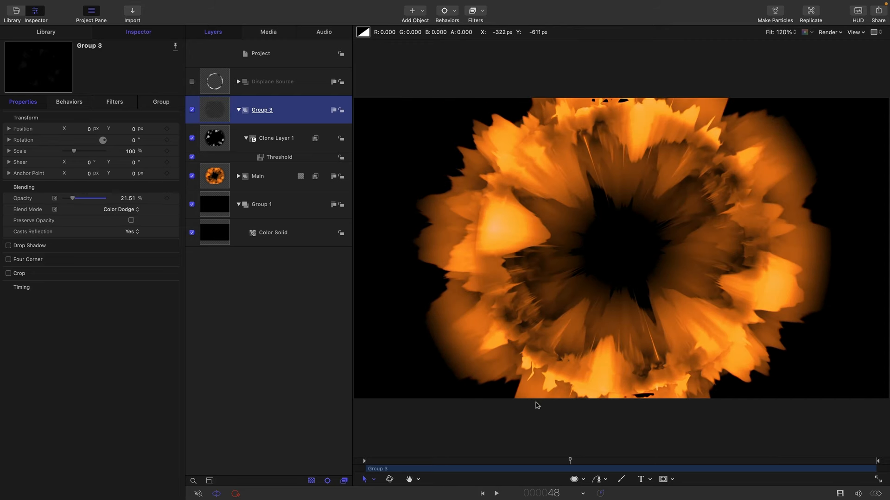
- Add a Bulge distortion filter to the Main group with an Amount of 520 and a Scale of 2.0
left_click(210, 175)
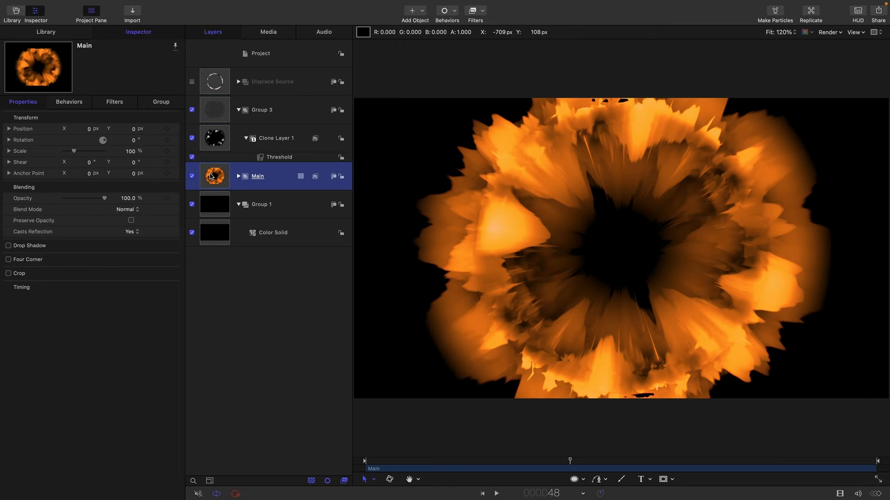
left_click(485, 11)
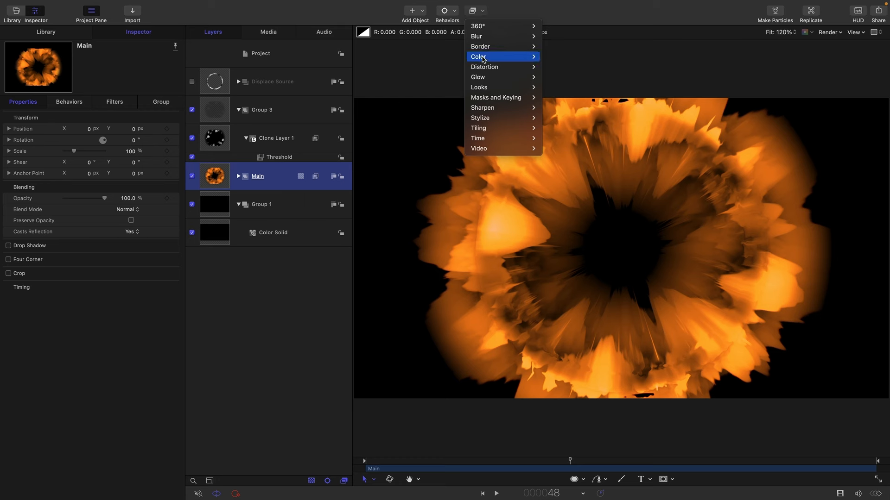
mouse_move(500, 66)
left_click(570, 77)
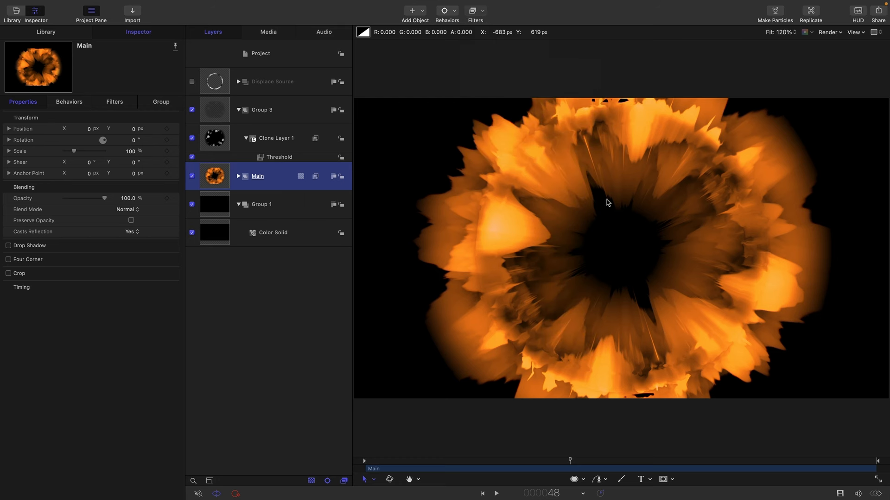
left_click(128, 140)
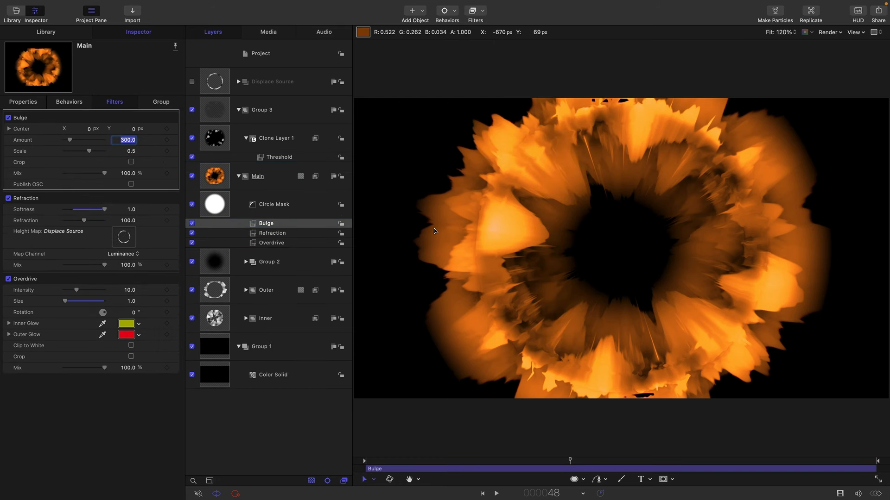
type("520")
key("Return")
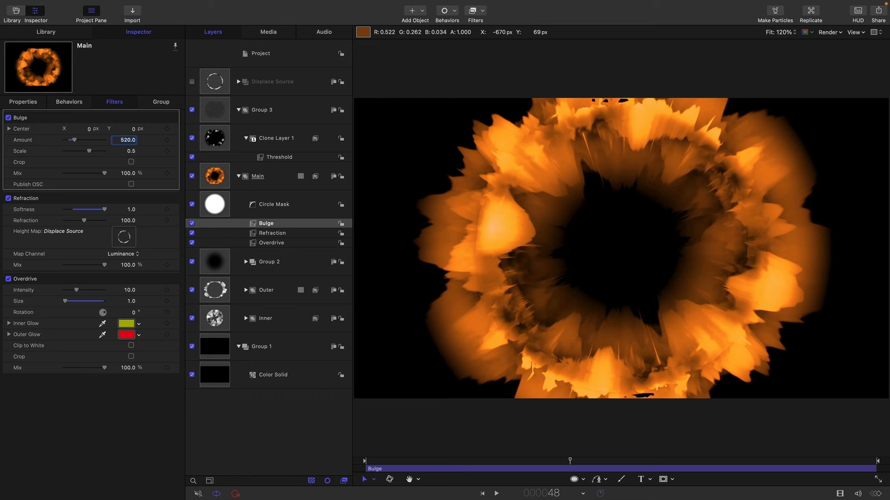
left_click_drag(90, 151, 124, 158)
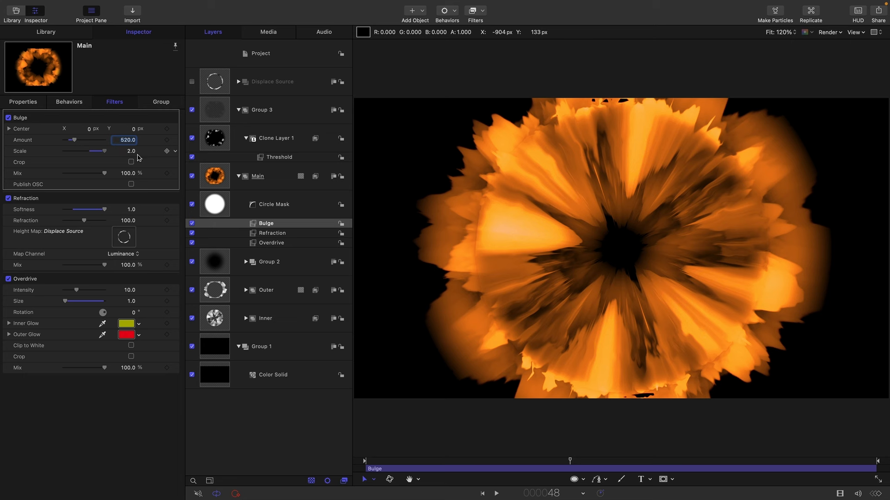
- Keyframe the Bulge filter's Scale at 2.0 on frame 0 and at -0.5 on frame 80
left_click(482, 494)
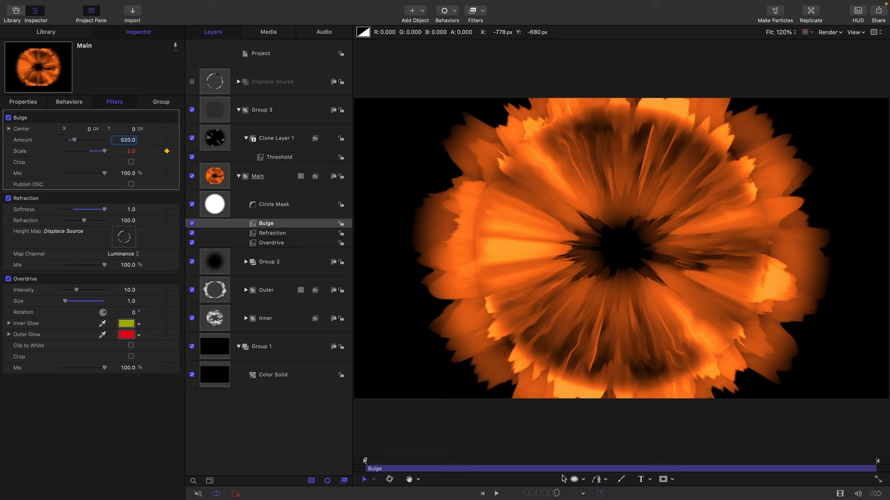
left_click(552, 494)
type("80")
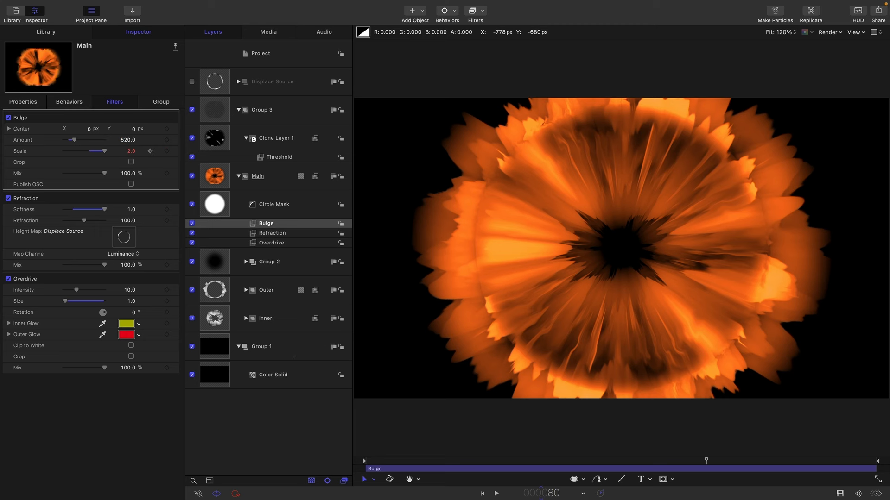
key("Return")
left_click(131, 151)
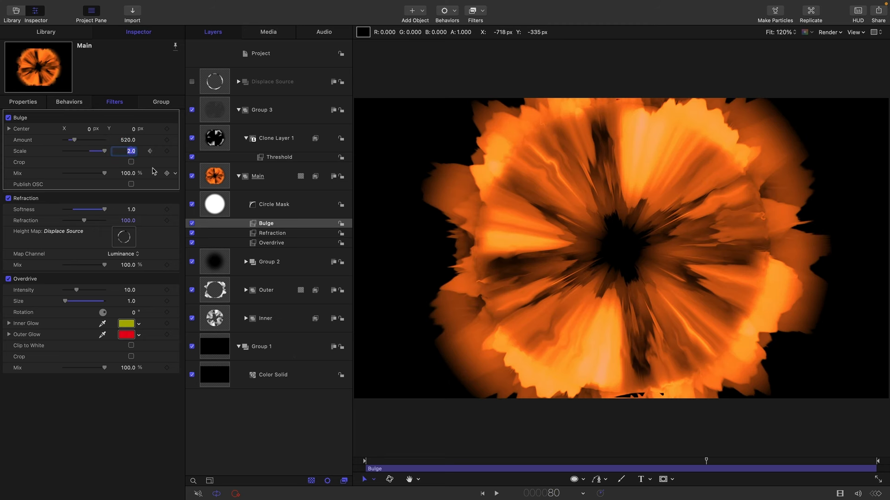
type("-0.5")
key("Return")
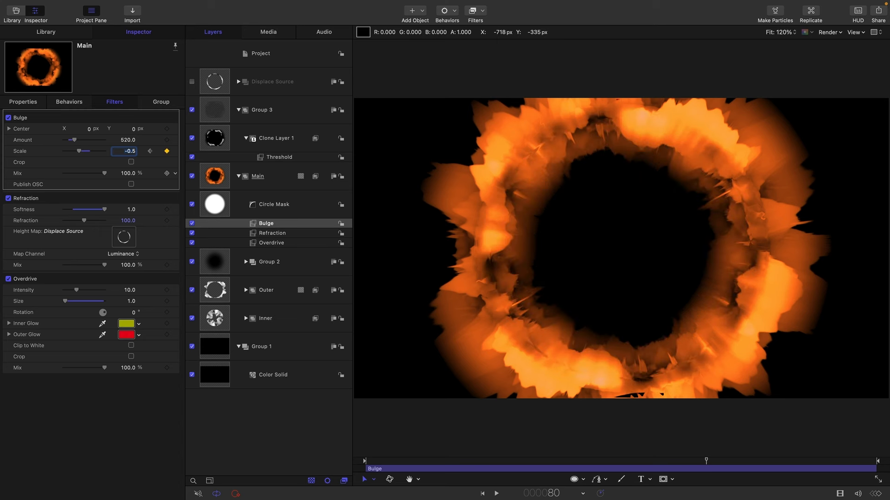
- Apply Ease In to the Bulge Scale curve's frame 80 keyframe and play the animation from the start
key("super+8")
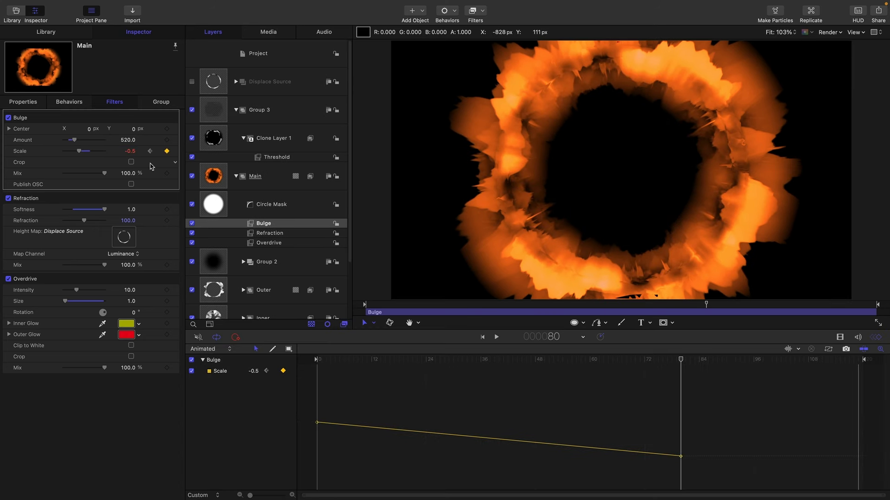
left_click_drag(651, 434, 688, 471)
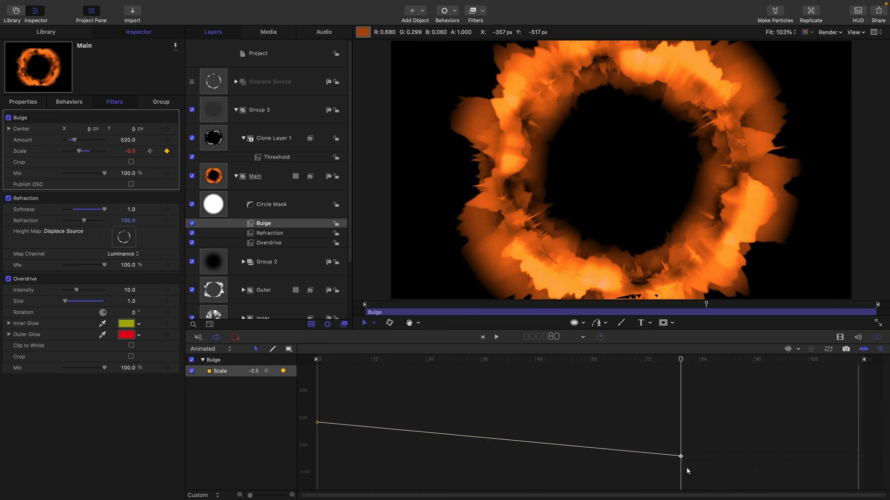
right_click(682, 457)
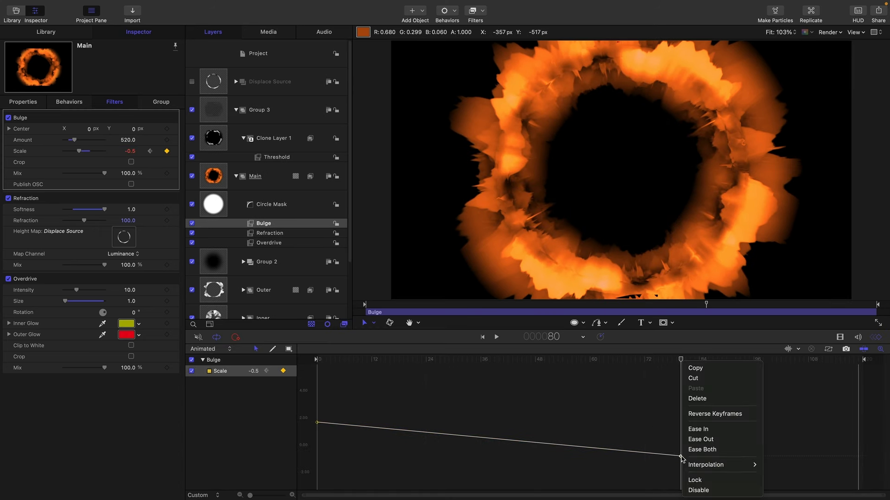
left_click(698, 429)
key("Home")
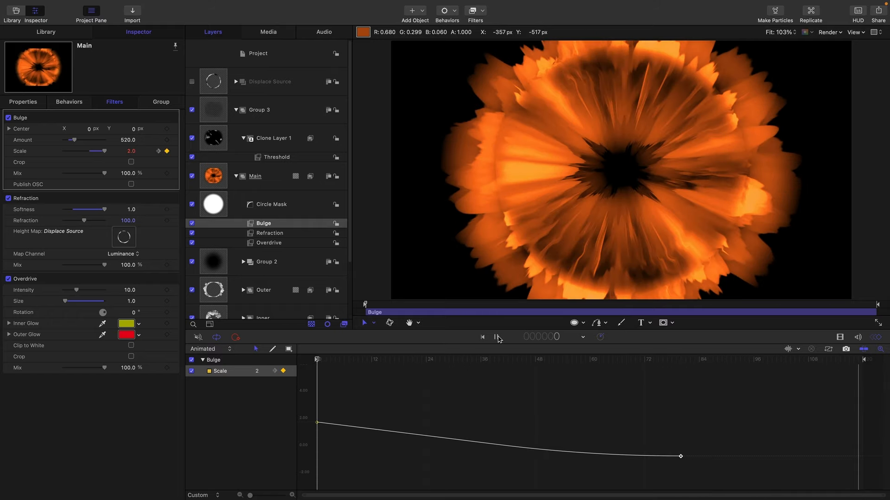
left_click(496, 337)
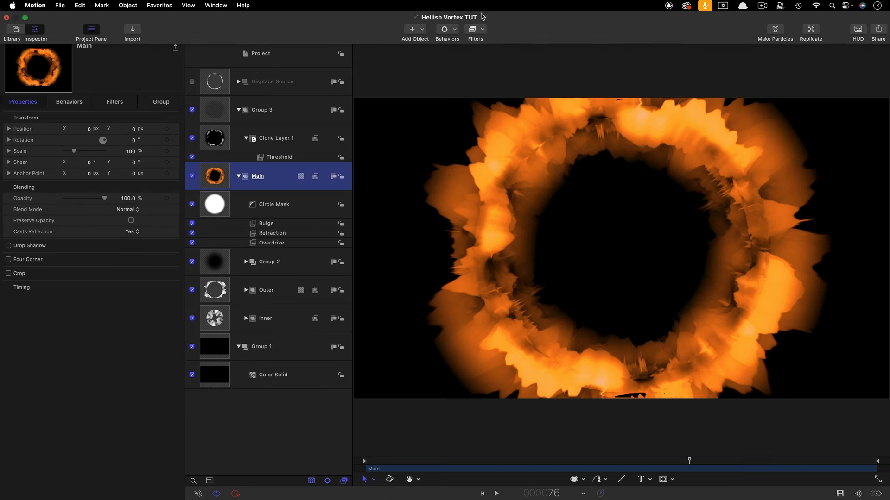
- Add a Color Curves filter to the Main group and shape its Luma curve into an S, with lowered shadows and raised highlights
left_click(482, 31)
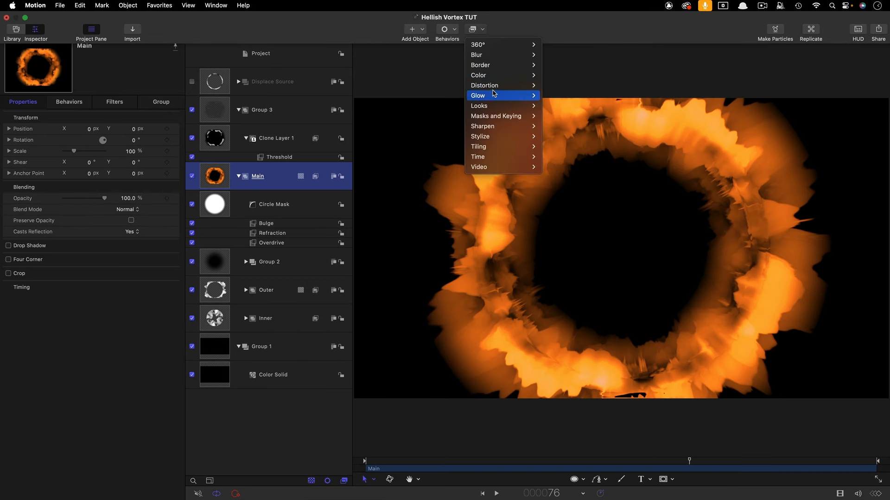
mouse_move(495, 74)
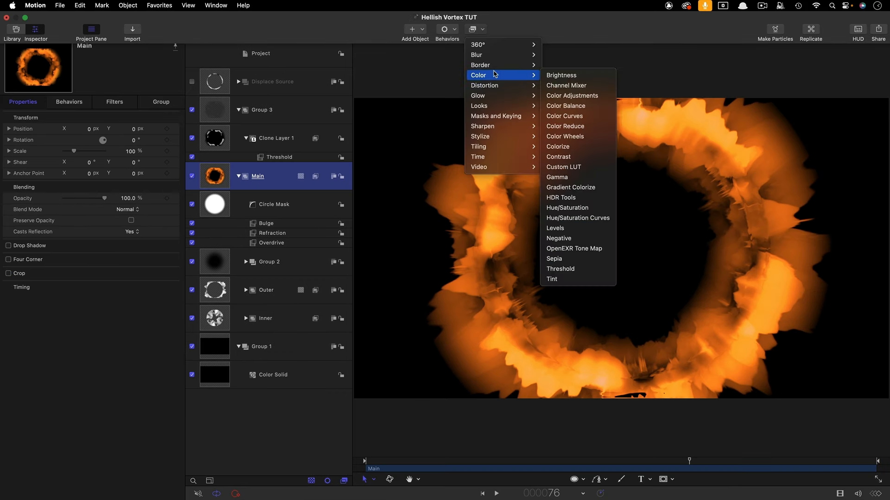
left_click(567, 116)
left_click_drag(51, 231, 62, 239)
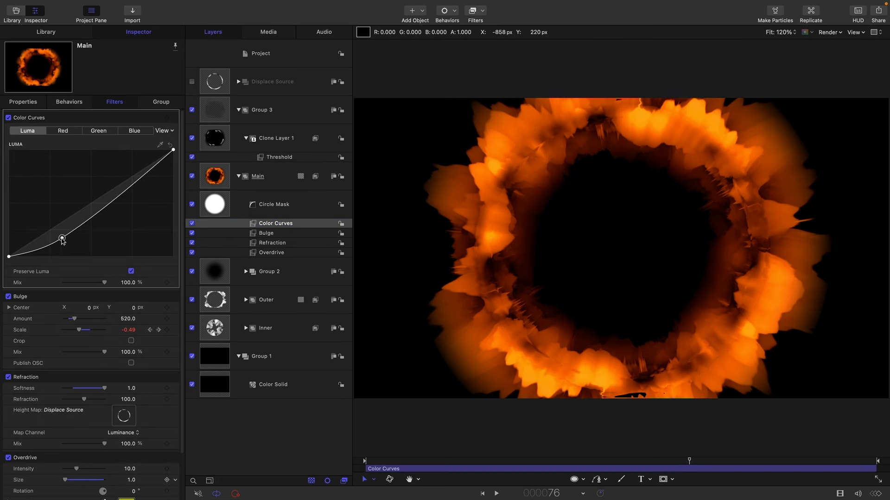
left_click_drag(162, 164, 146, 161)
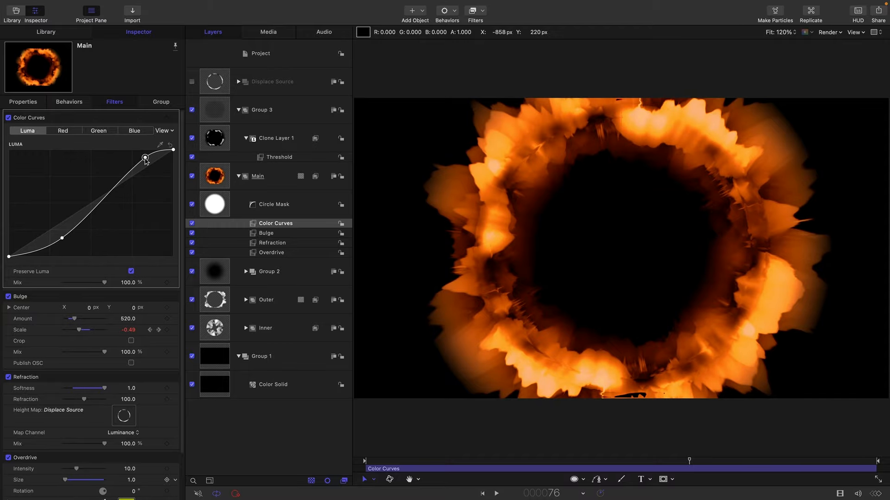